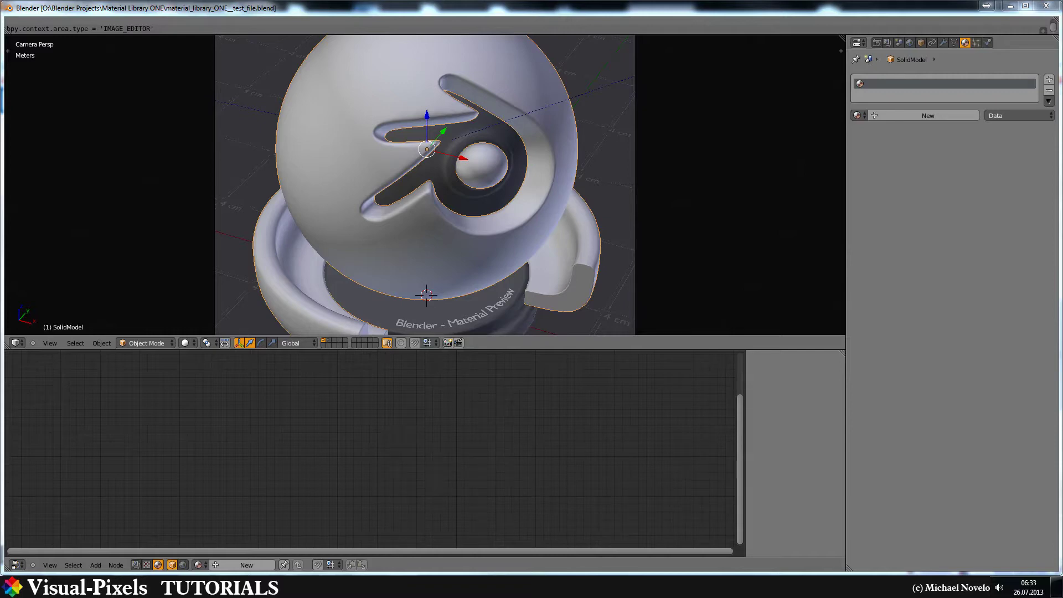
Create a new material on the SolidModel object and name it Steel_galvanized
left_click(931, 114)
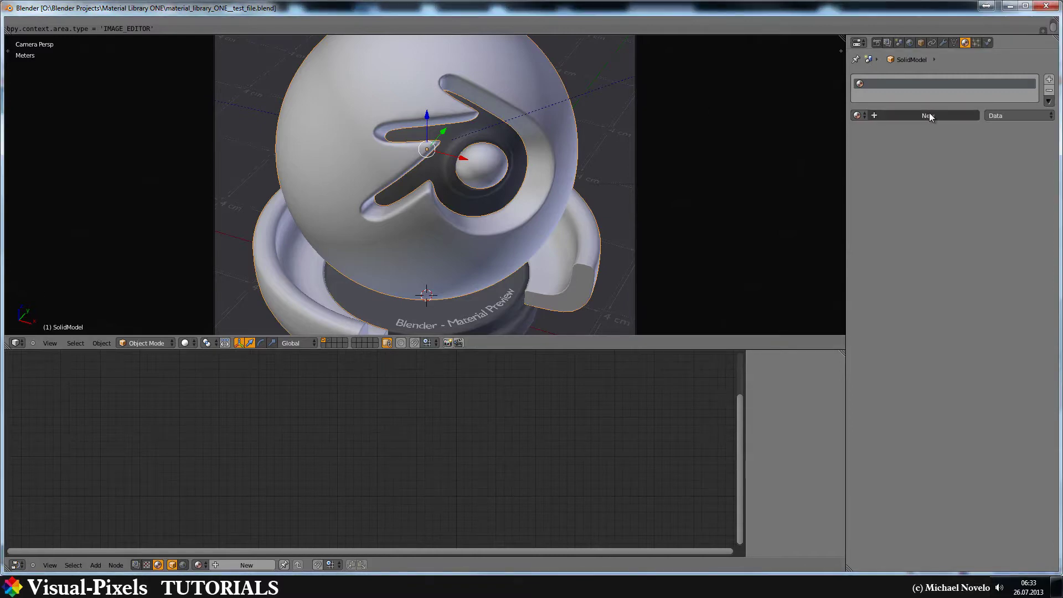
double_click(905, 116)
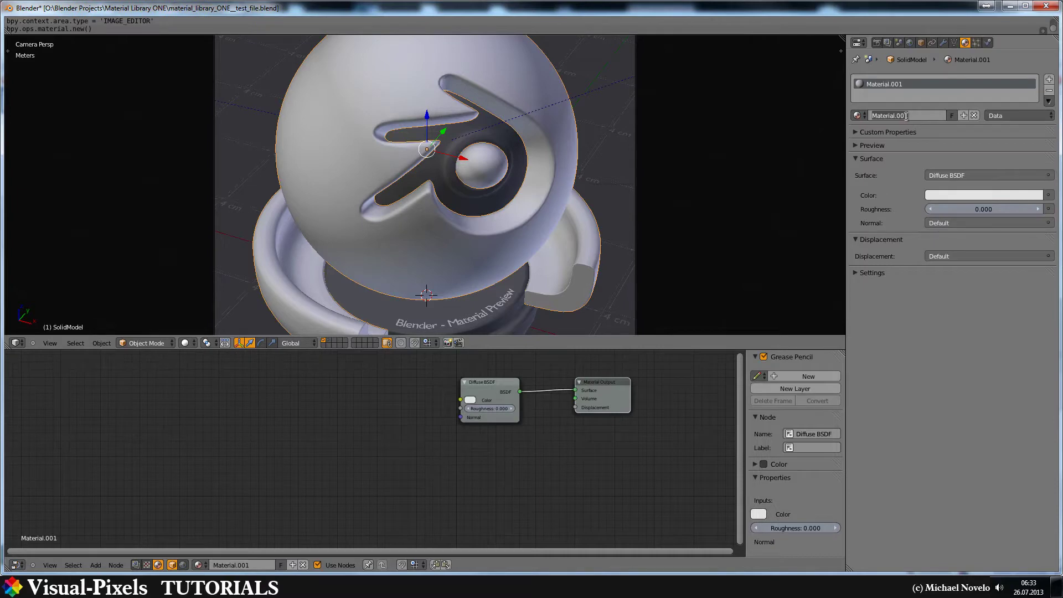
type("Steel_galvanized")
key("Return")
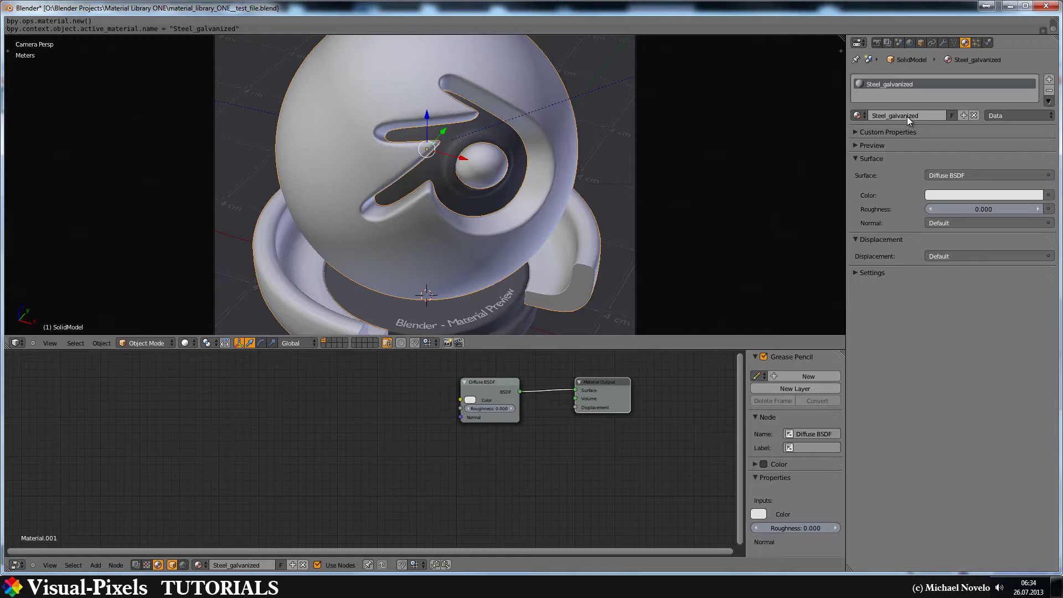
left_click(857, 115)
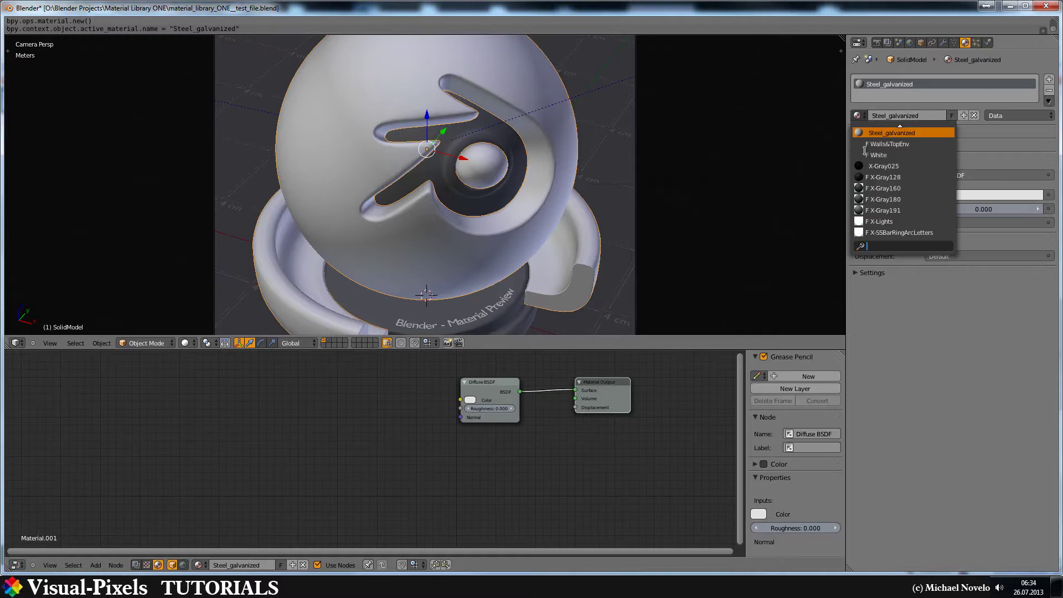
left_click(866, 115)
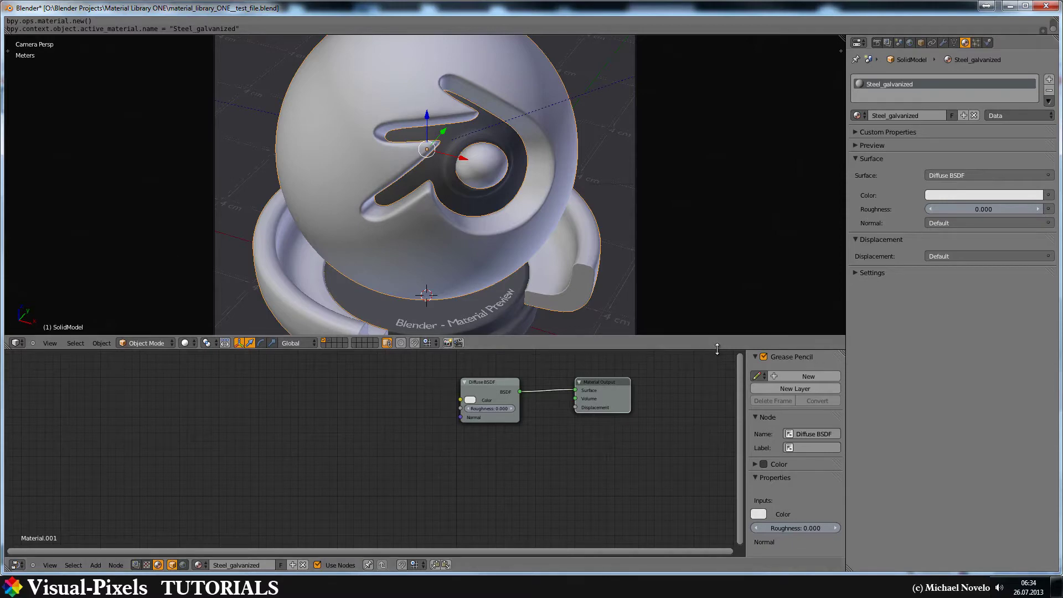
Enlarge the node editor upward and shrink the info area to its header so the main menu shows
left_click_drag(717, 348, 717, 176)
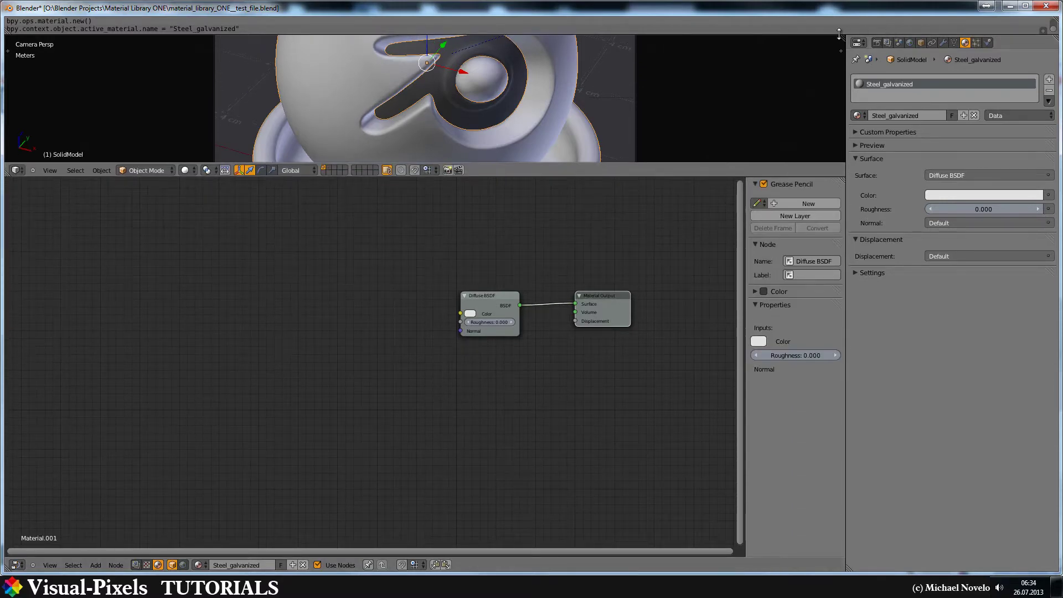
left_click_drag(838, 33, 835, 4)
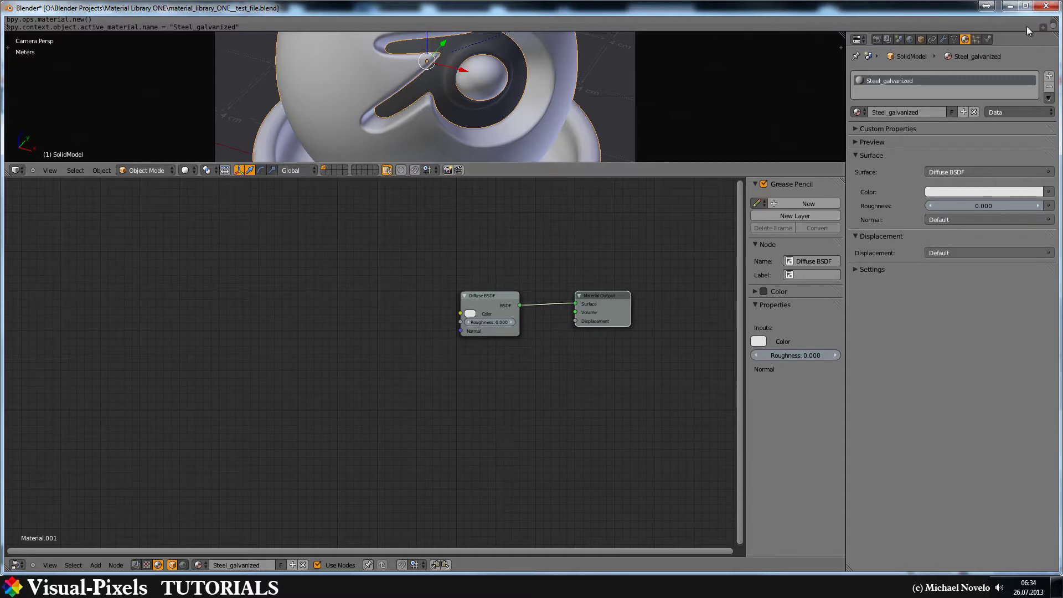
left_click(1043, 26)
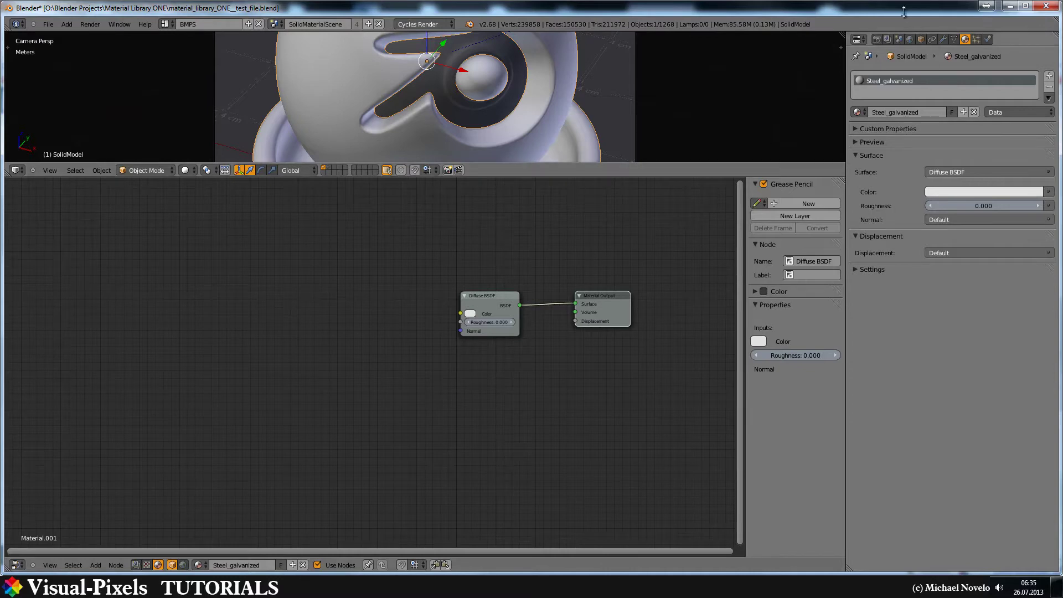
Split the 3D viewport into two side-by-side views and set the narrower one to Rendered shading
left_click_drag(842, 32, 285, 48)
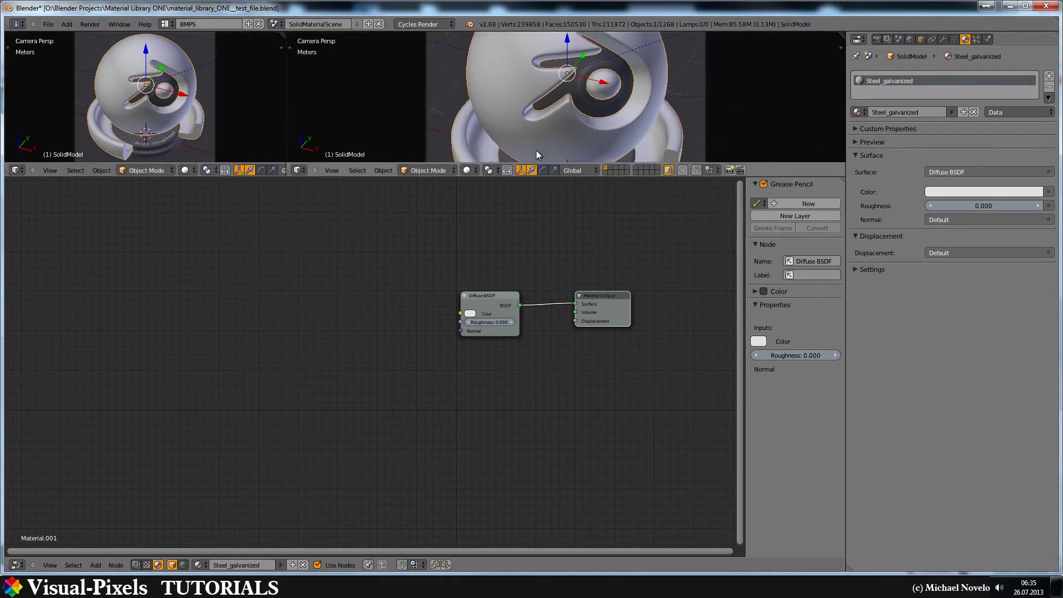
left_click(169, 171)
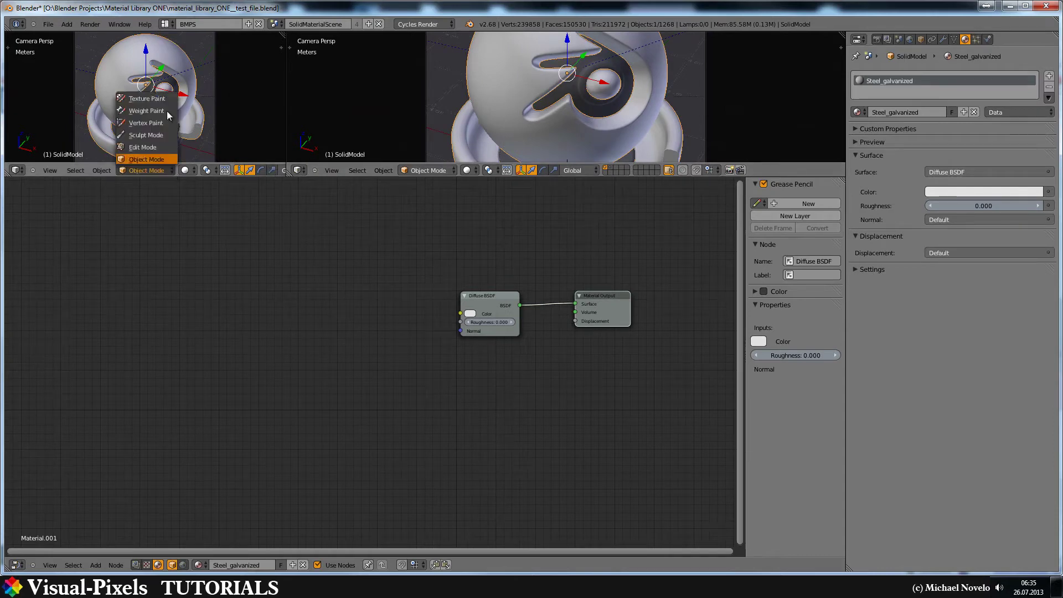
left_click(185, 170)
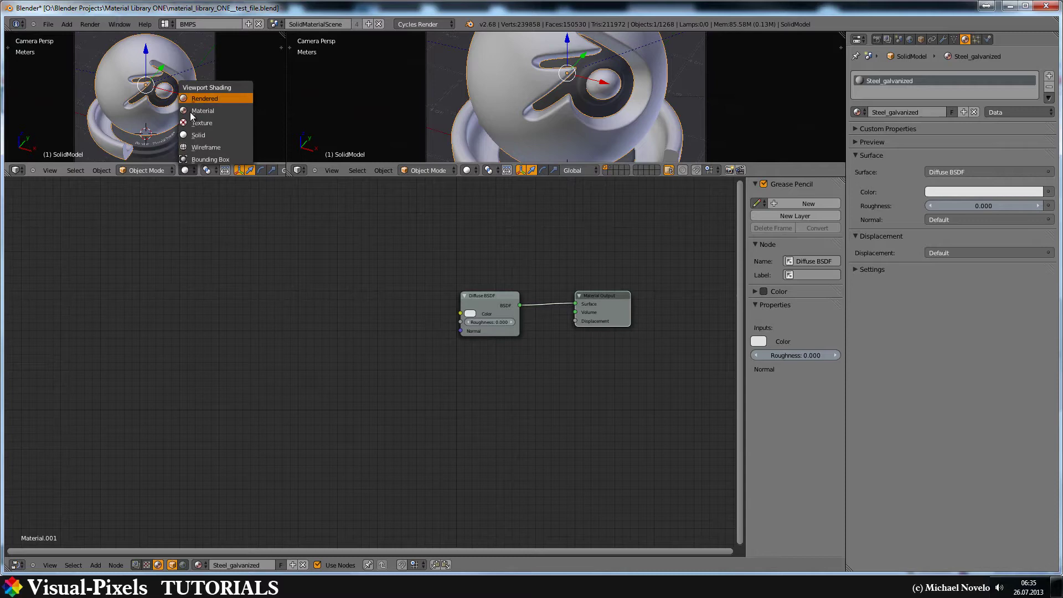
left_click(187, 99)
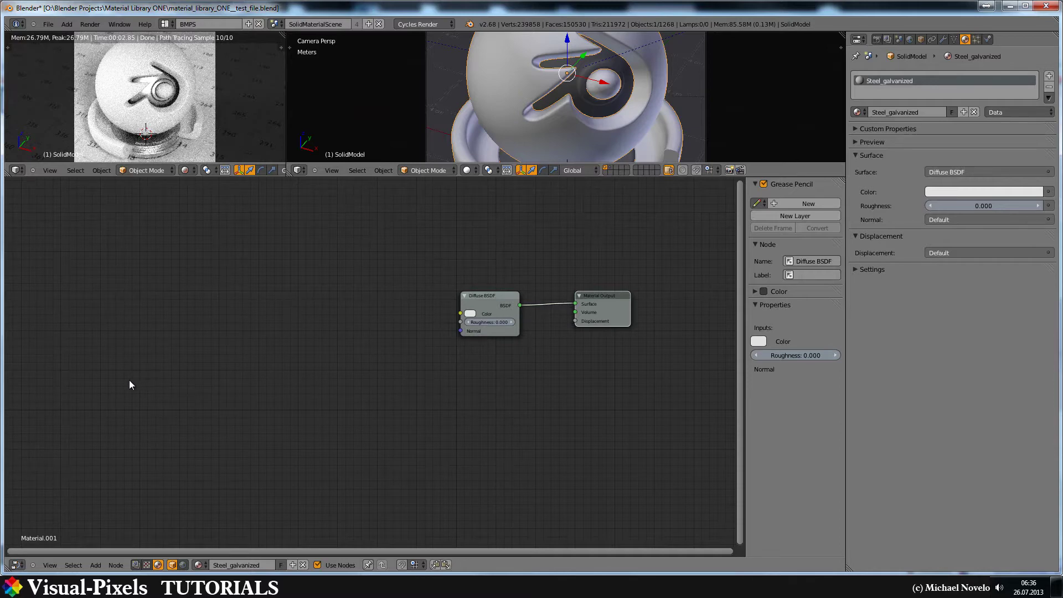
Add a Voronoi Texture node and connect its Color output to the Diffuse BSDF's Color input
key("shift+a")
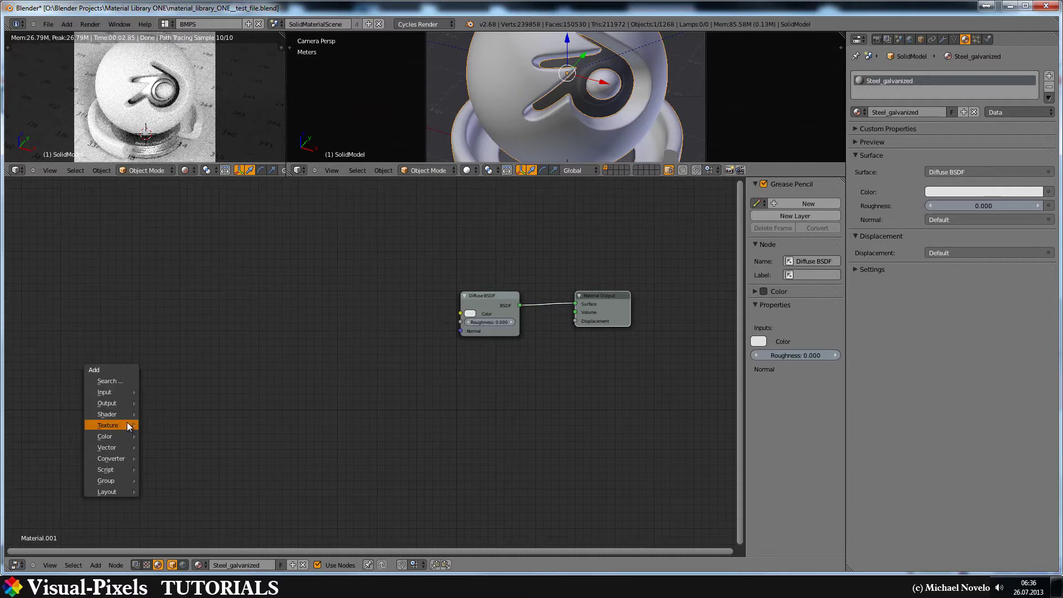
mouse_move(128, 425)
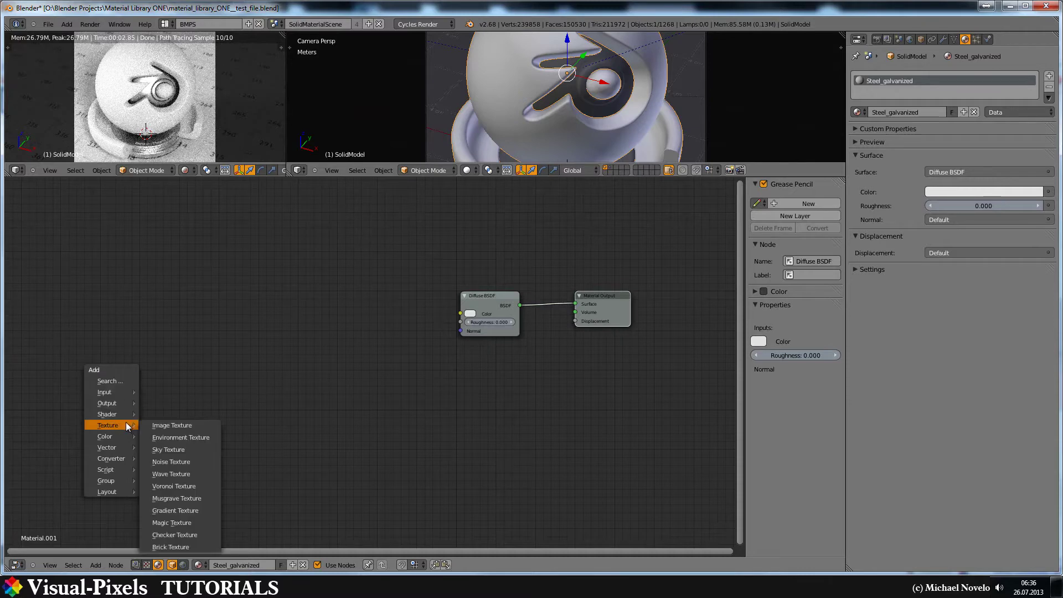
left_click(195, 485)
left_click(97, 294)
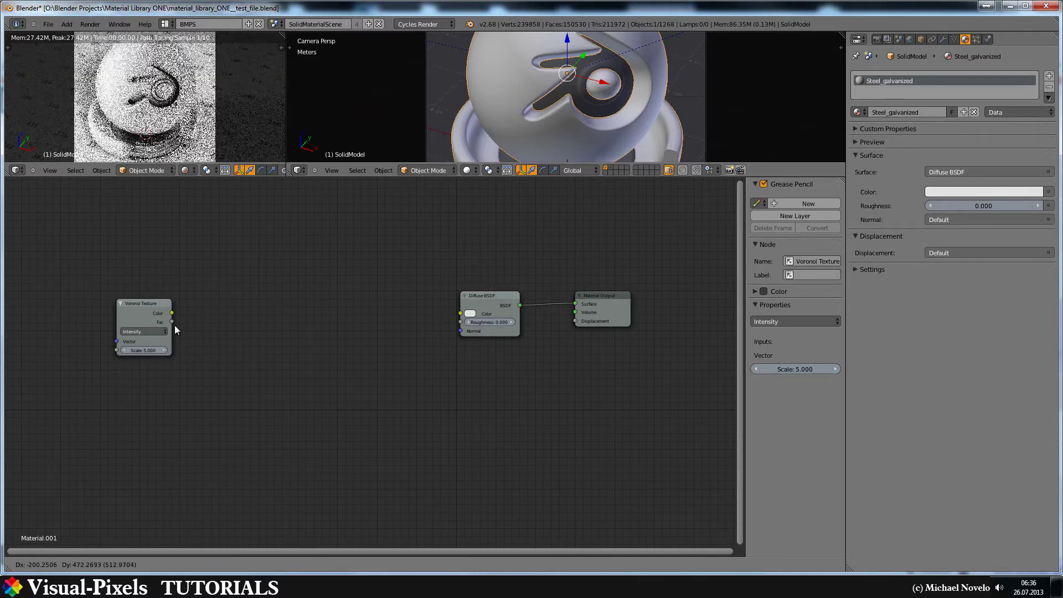
left_click_drag(171, 312, 460, 314)
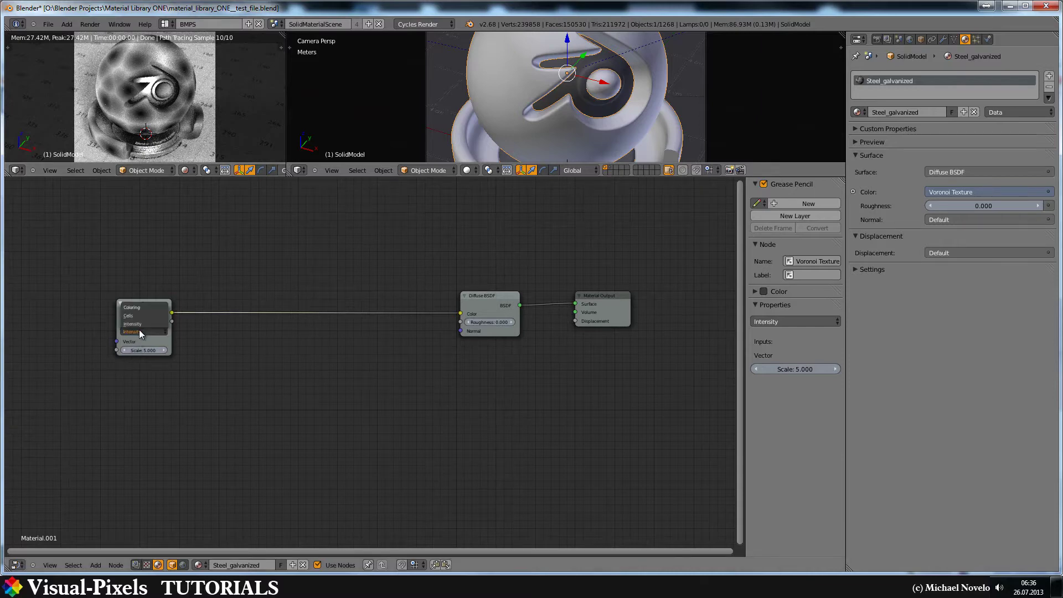
Set the Voronoi Texture's coloring to Cells and its scale to 7
left_click(131, 315)
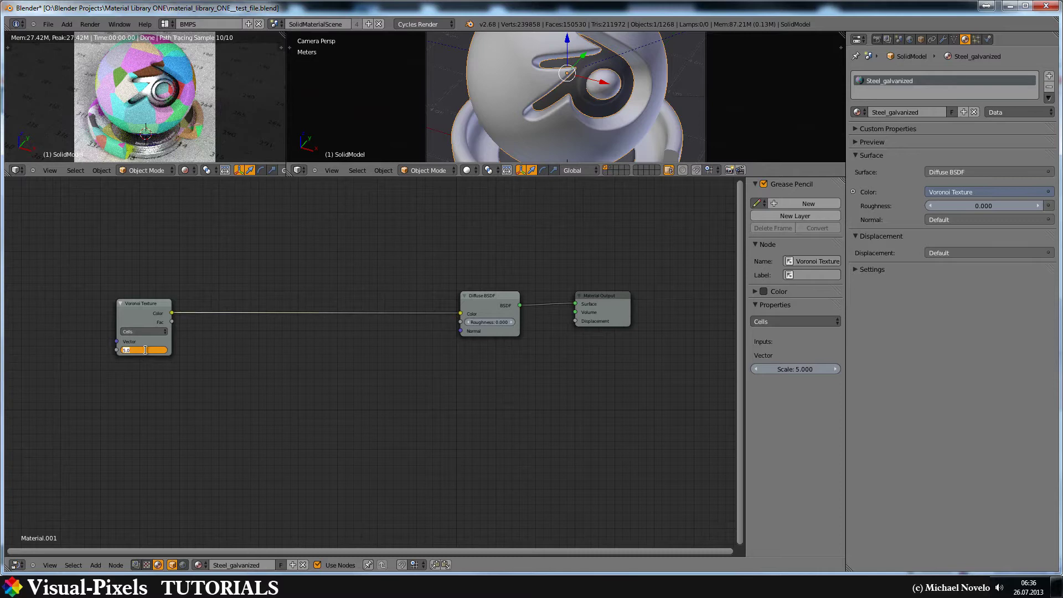
type("7")
key("Return")
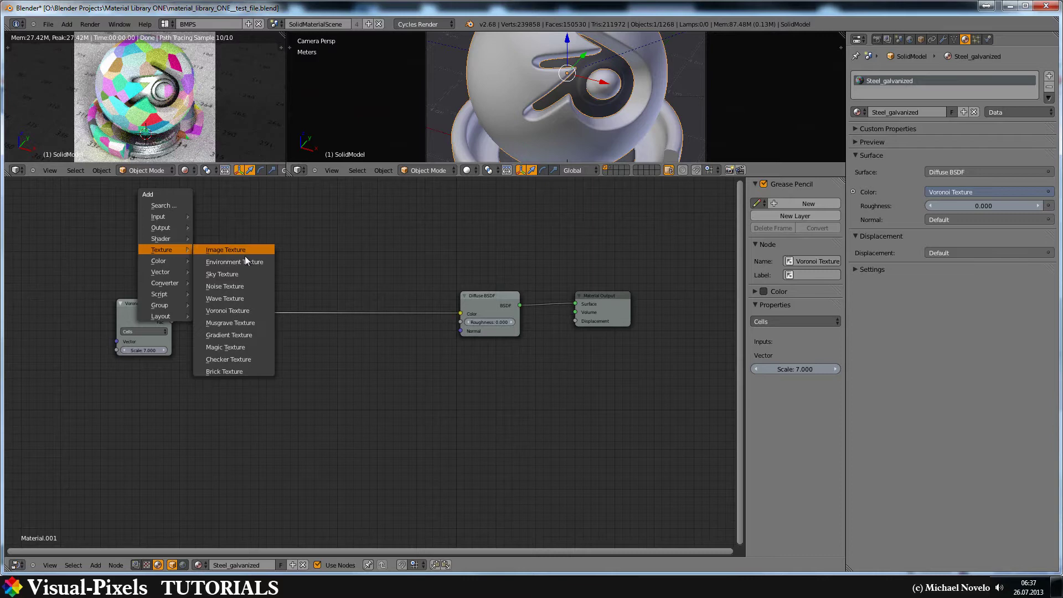
Add a Noise Texture node and place it above the Voronoi Texture
left_click(254, 284)
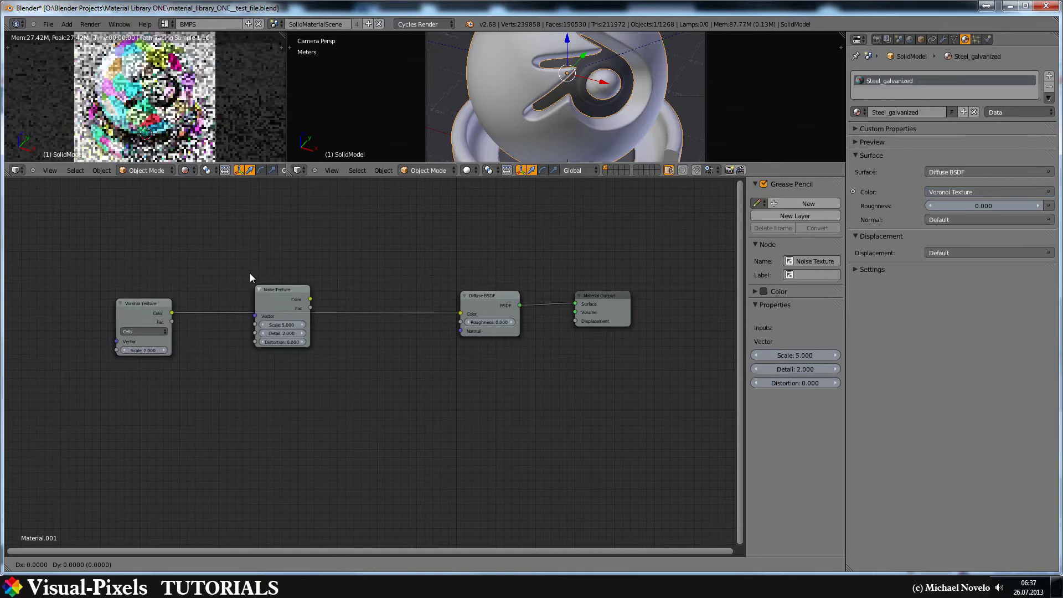
left_click(124, 210)
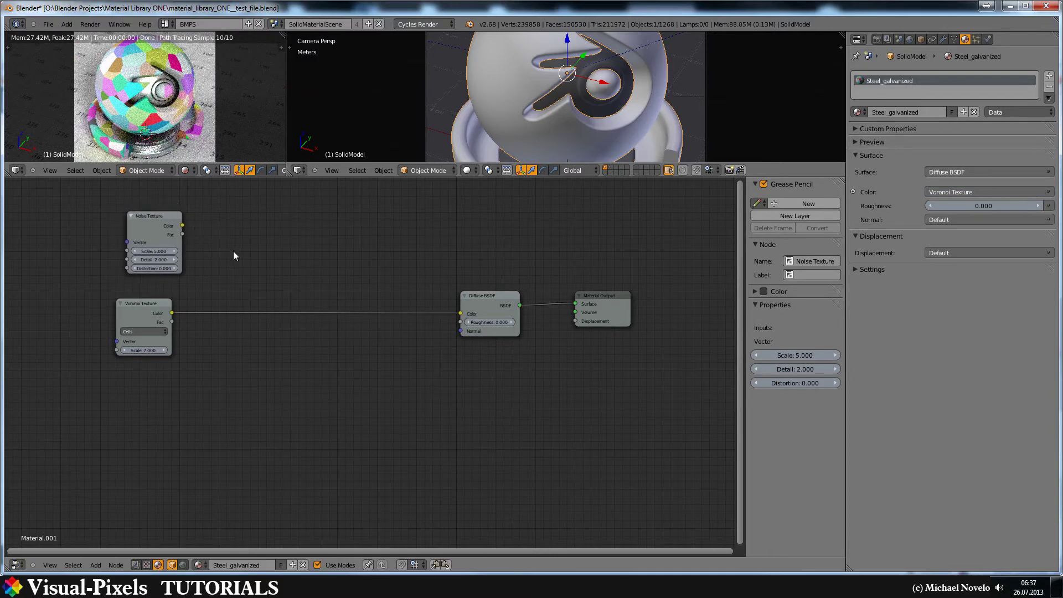
Insert a MixRGB node before the Diffuse BSDF, with noise color in Color1 and Voronoi color in Color2, blending as Overlay
key("shift+a")
mouse_move(256, 254)
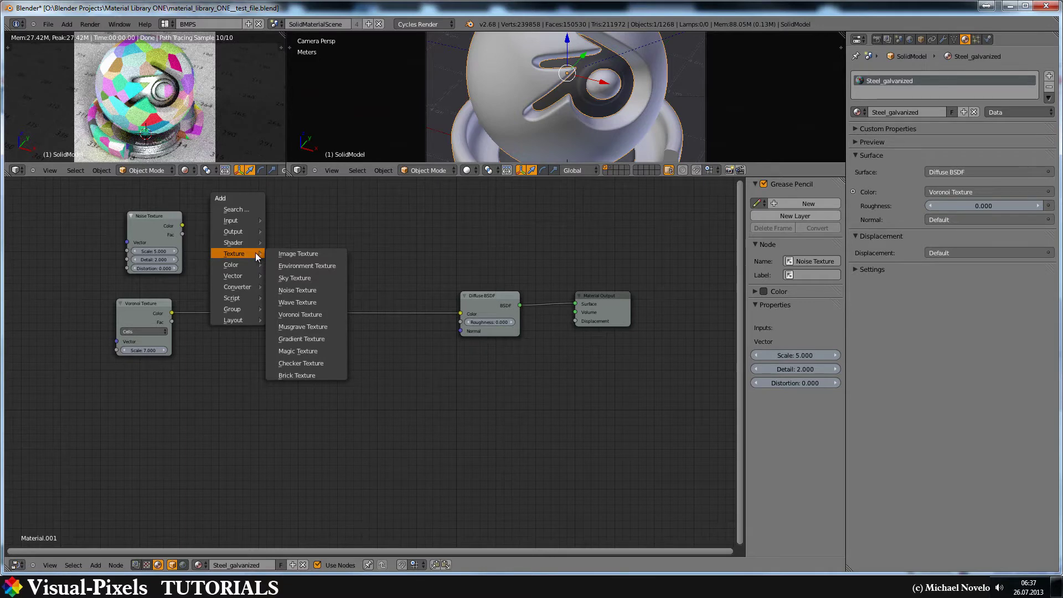
left_click(301, 264)
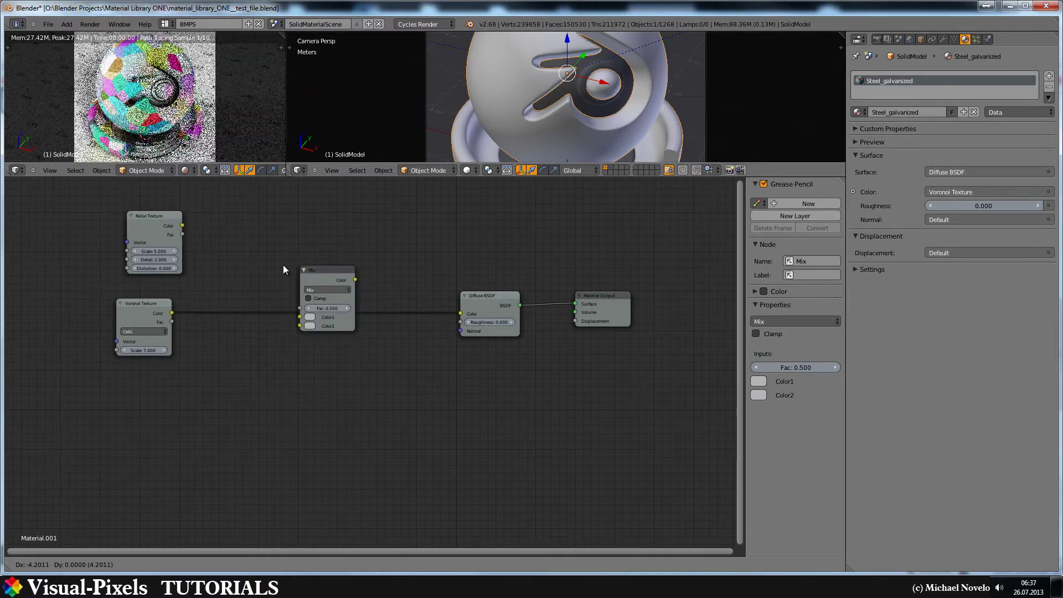
left_click(284, 269)
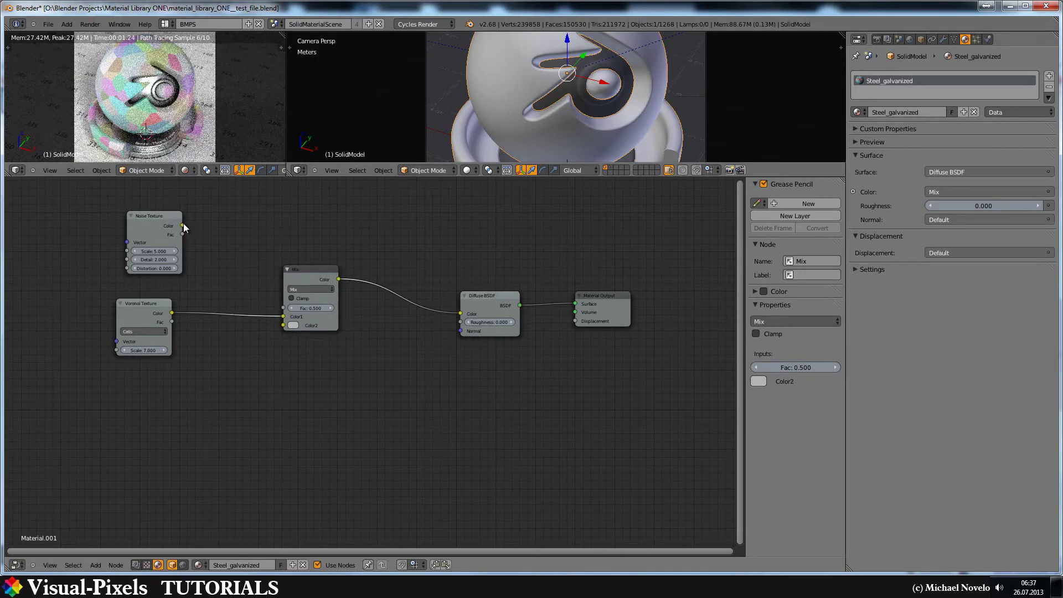
left_click_drag(182, 225, 282, 317)
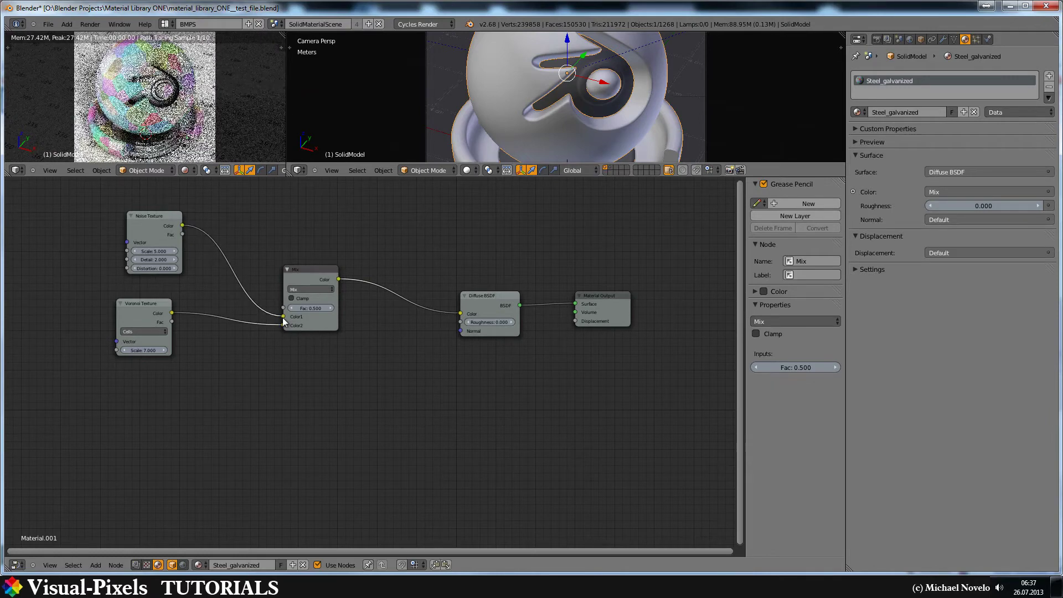
left_click(304, 290)
left_click(301, 204)
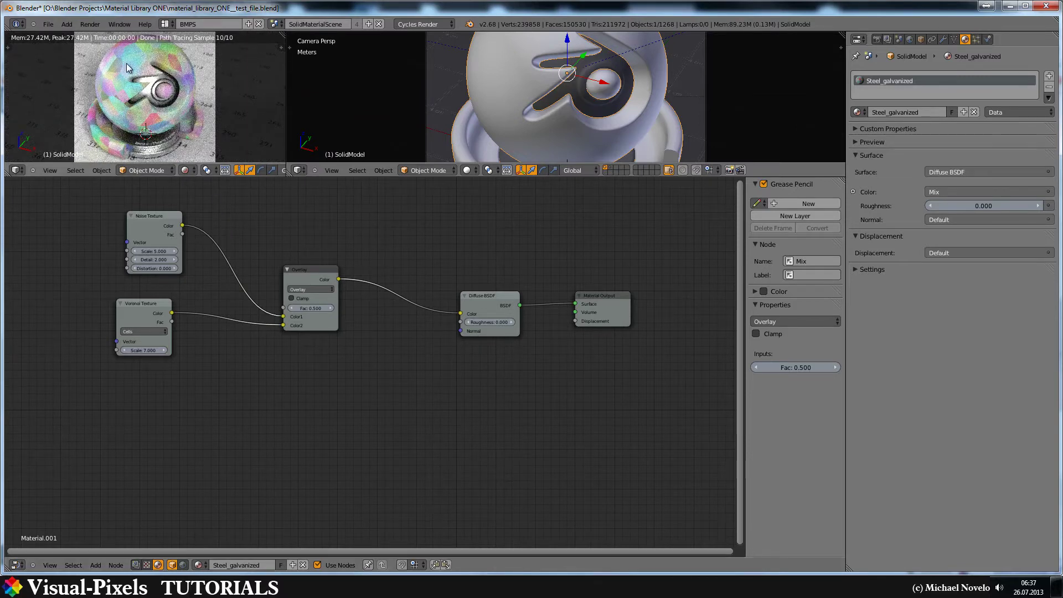
Set the Noise Texture's scale to 10 and its detail to 10
left_click(157, 251)
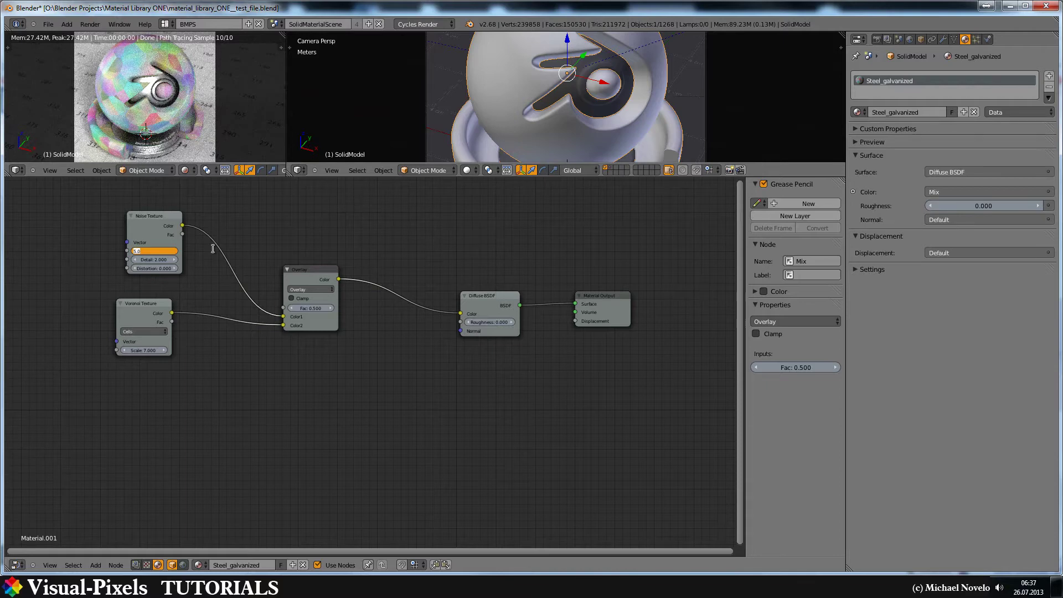
type("10")
key("Return")
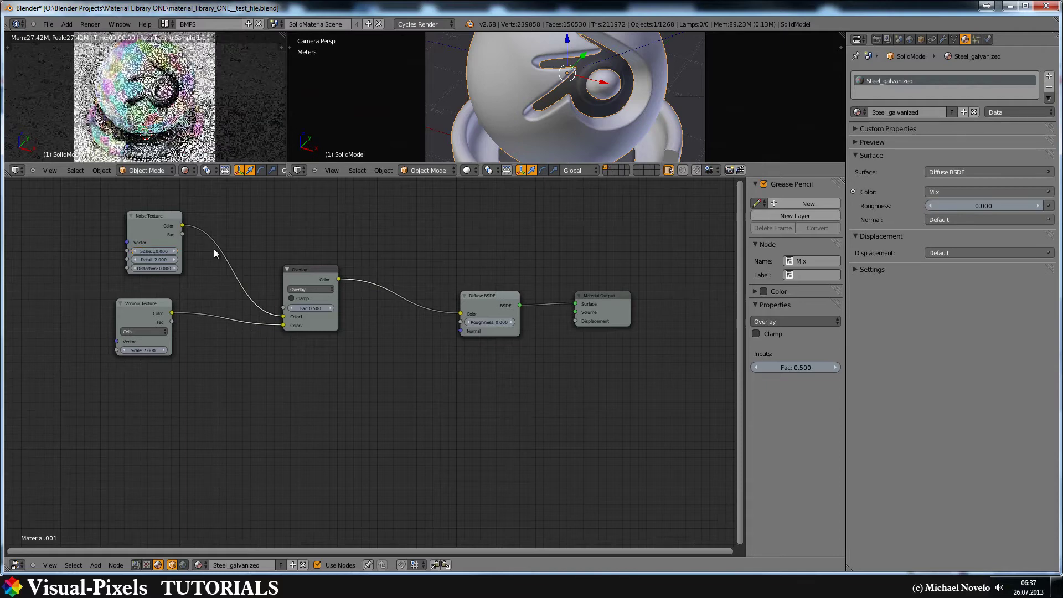
left_click(151, 259)
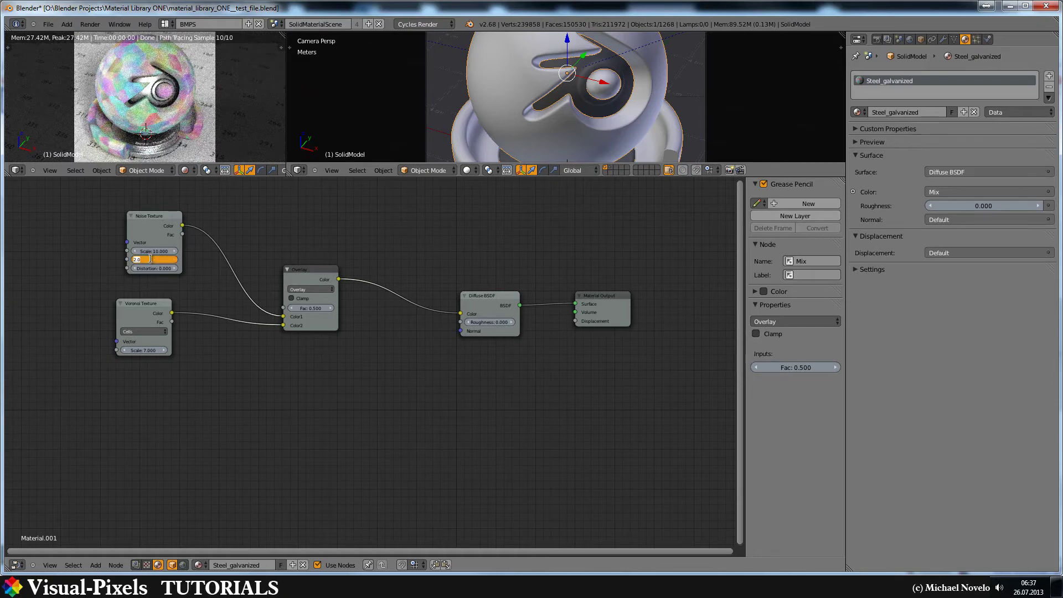
type("10")
key("Return")
Move the Overlay node closer to the textures and insert an RGB to BW node between it and the Diffuse BSDF
left_click_drag(307, 270, 243, 233)
key("shift+a")
mouse_move(302, 228)
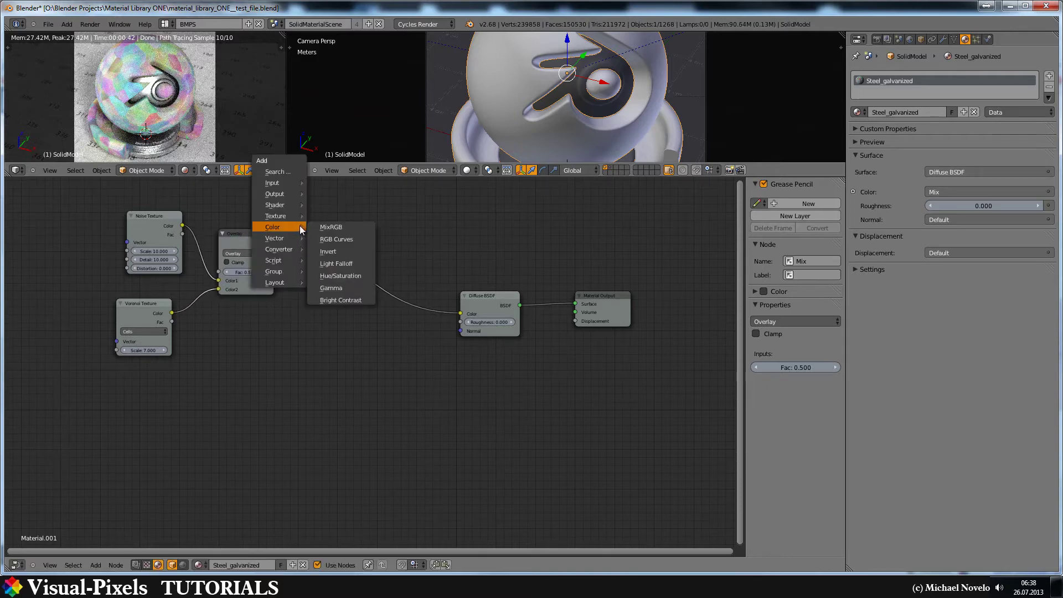
mouse_move(294, 249)
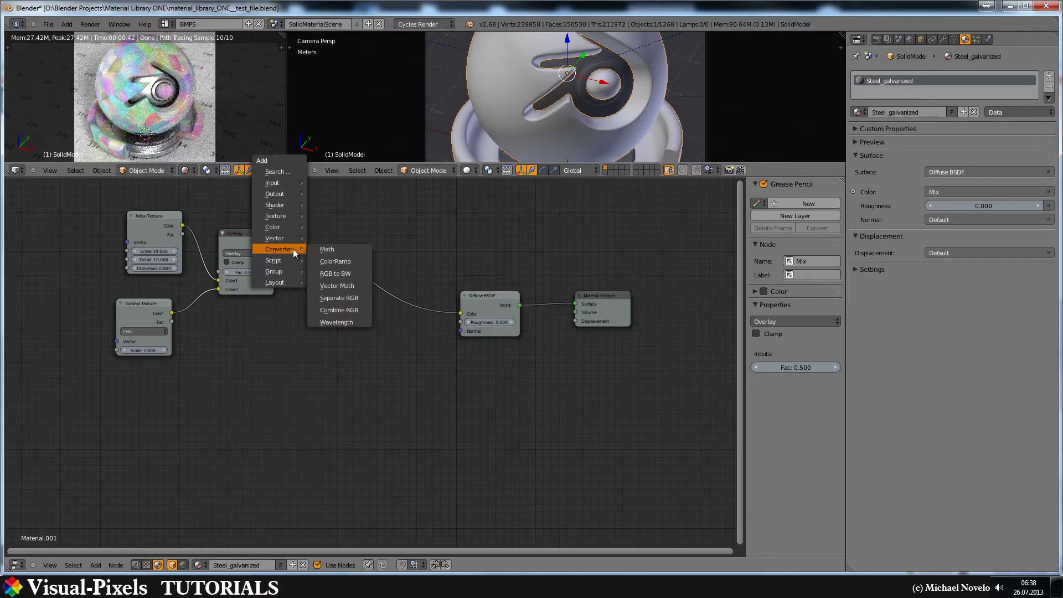
left_click(334, 273)
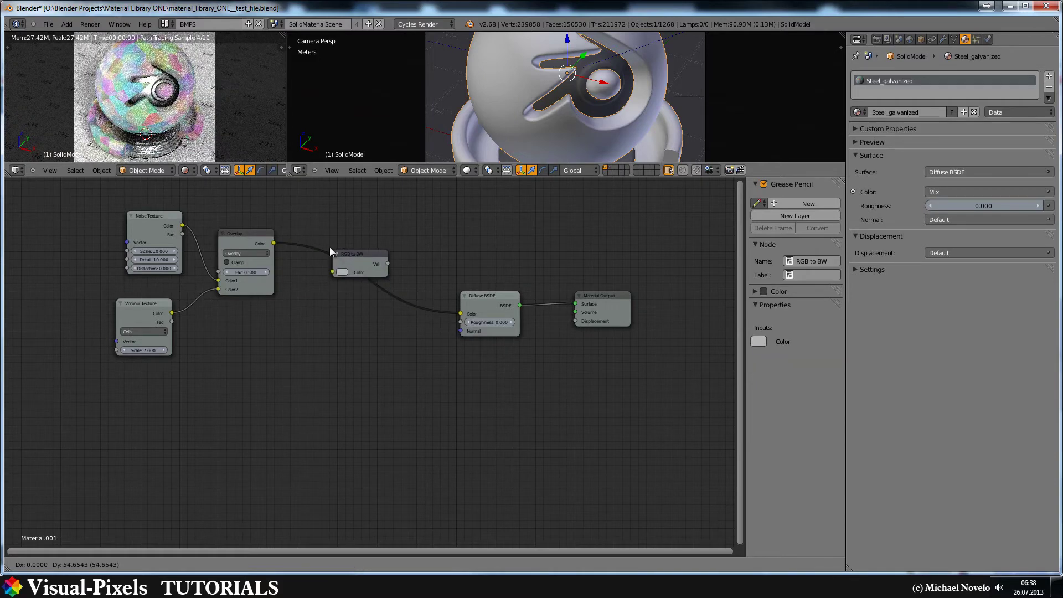
left_click(330, 249)
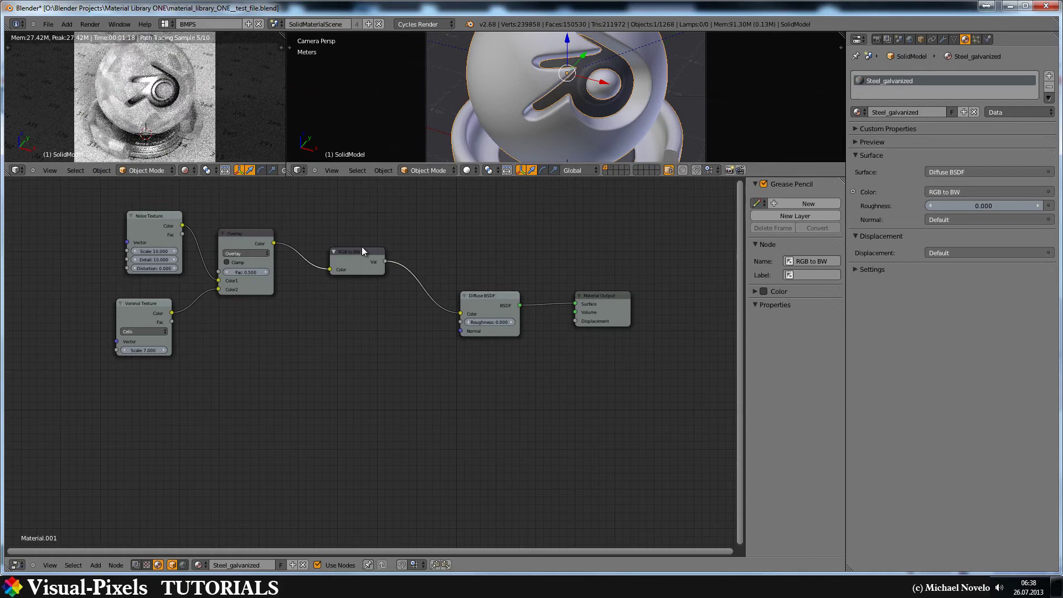
left_click_drag(361, 251, 332, 250)
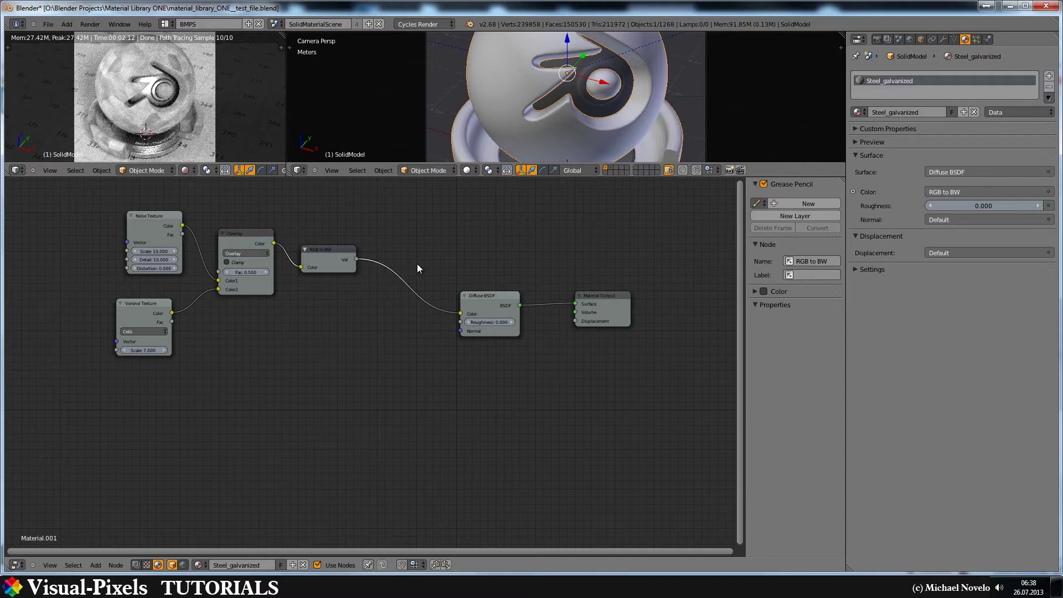
Move the Material Output node farther from the Diffuse BSDF to make room between them
left_click(499, 299)
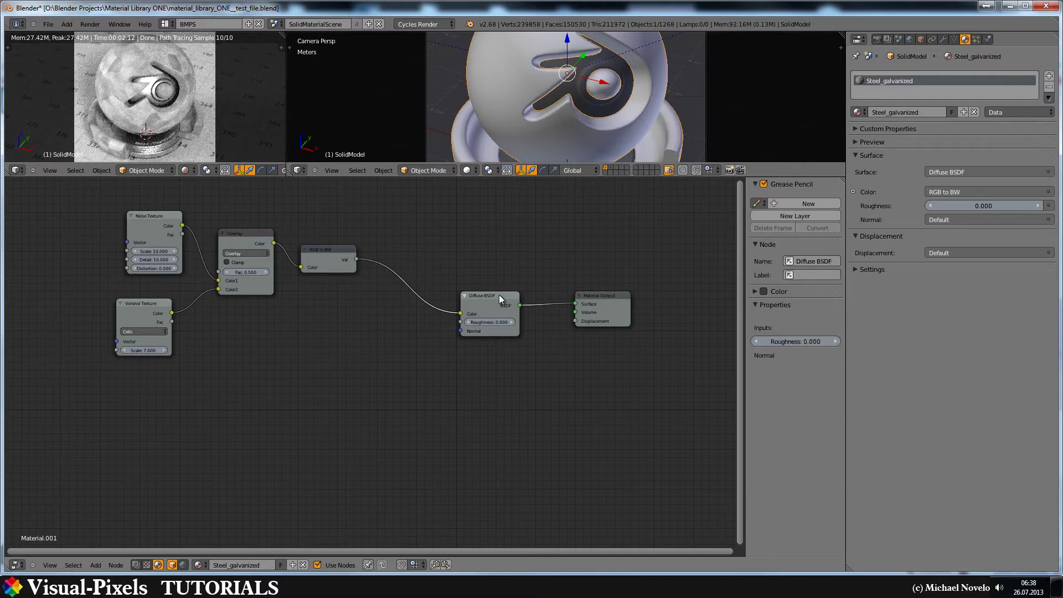
left_click(609, 302)
left_click_drag(609, 302, 712, 303)
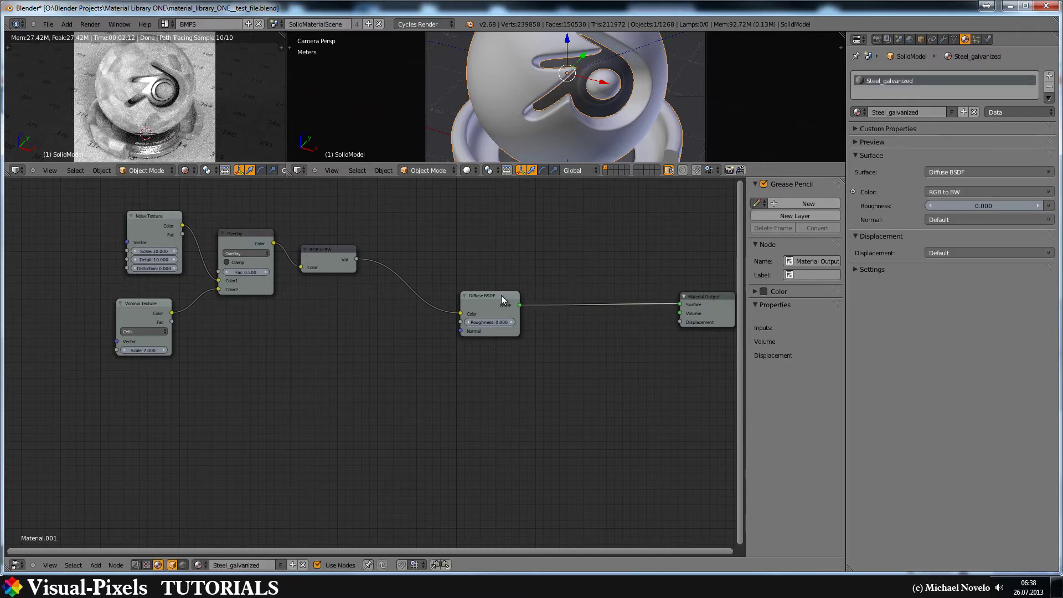
Insert a Mix Shader node between the Diffuse BSDF and the Material Output
key("shift+a")
mouse_move(496, 254)
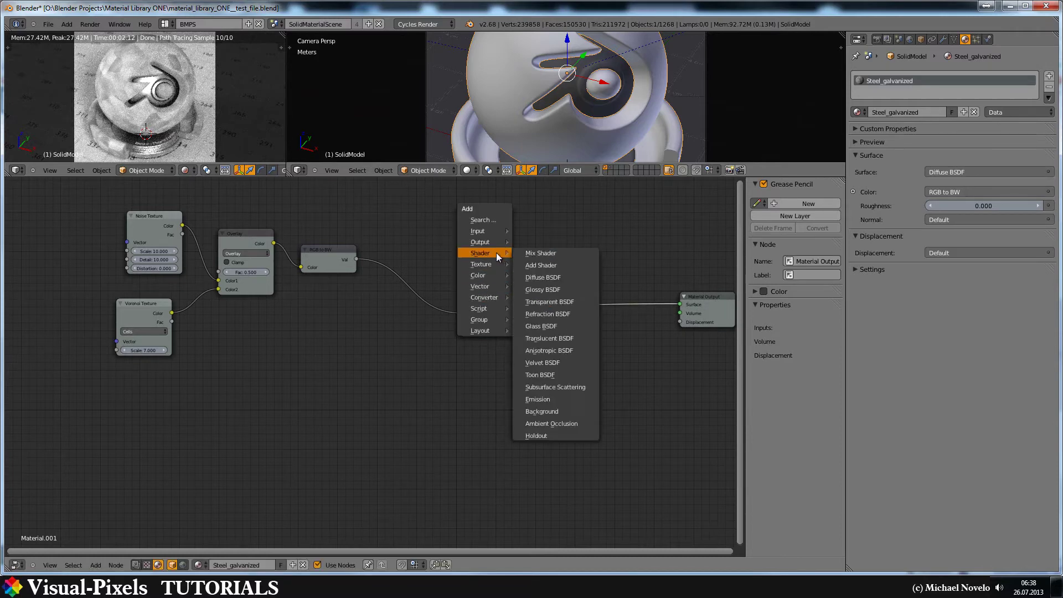
left_click(543, 253)
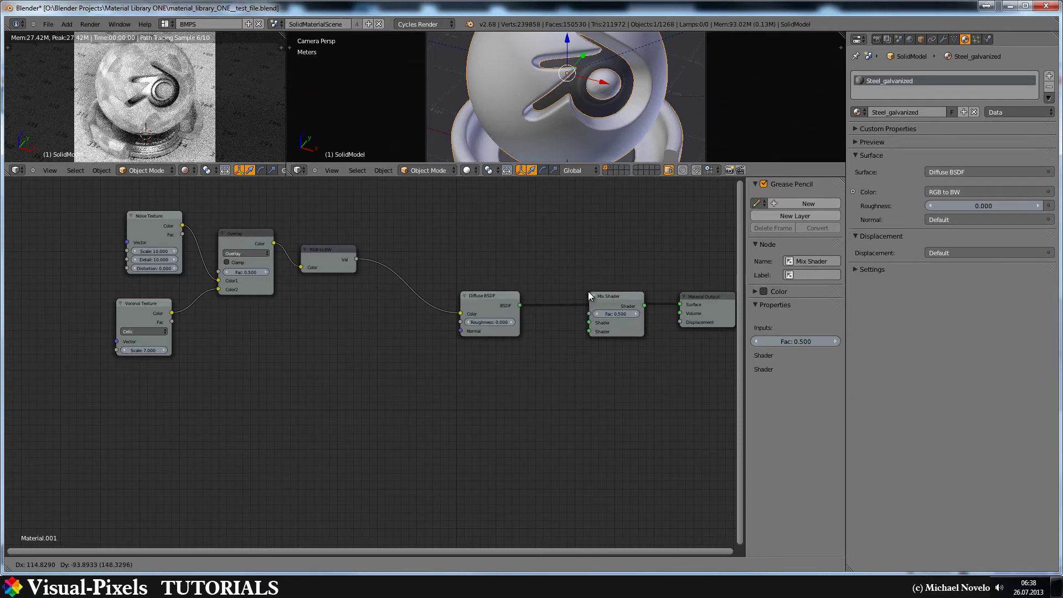
left_click(588, 291)
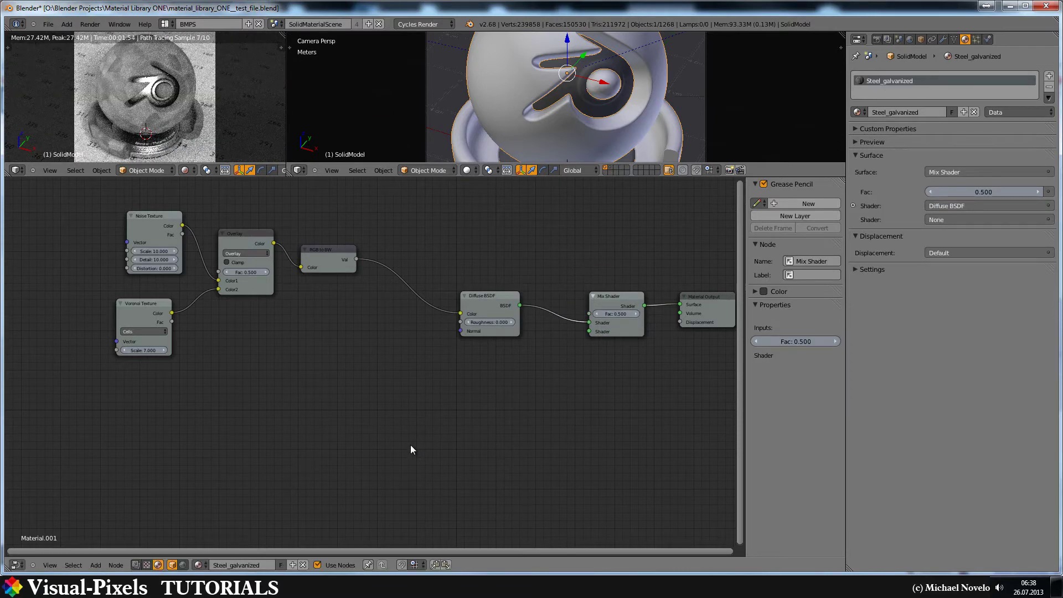
Add a Glossy BSDF node below the Diffuse BSDF and connect it to the Mix Shader's second shader input
key("shift+a")
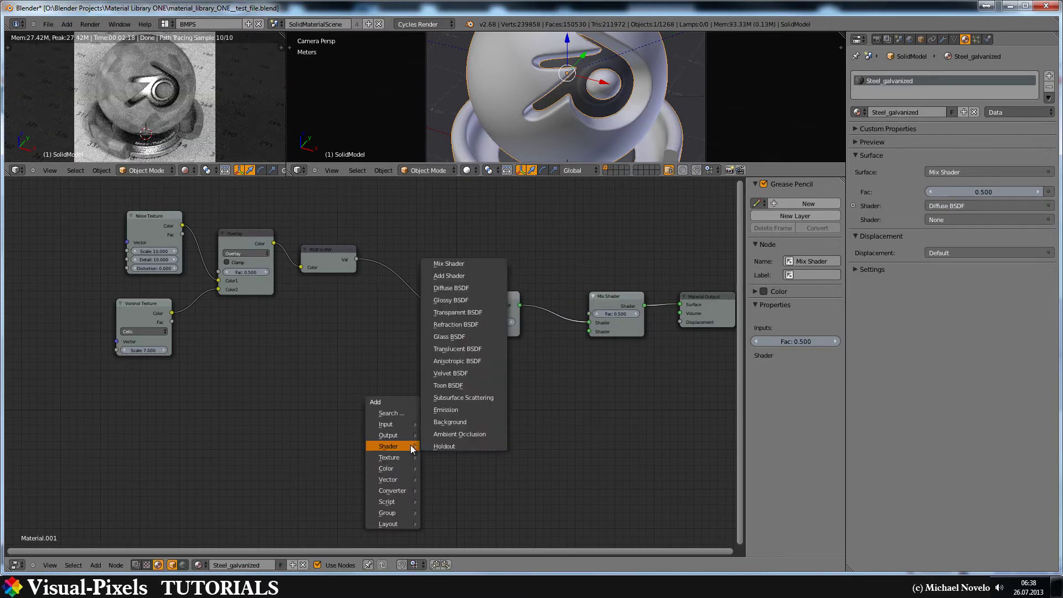
left_click(464, 300)
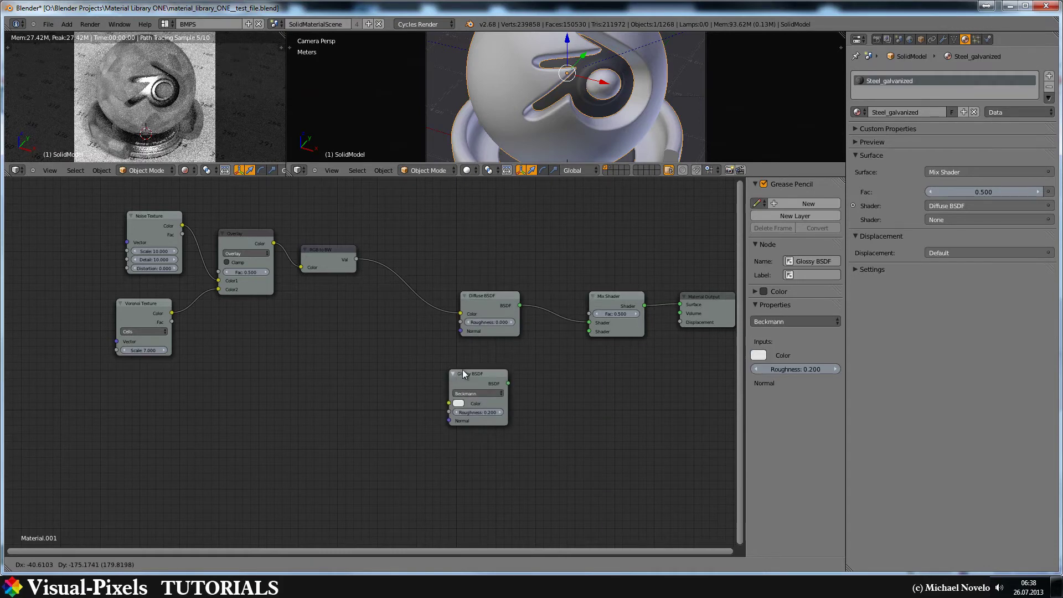
left_click(464, 375)
left_click_drag(507, 384, 589, 331)
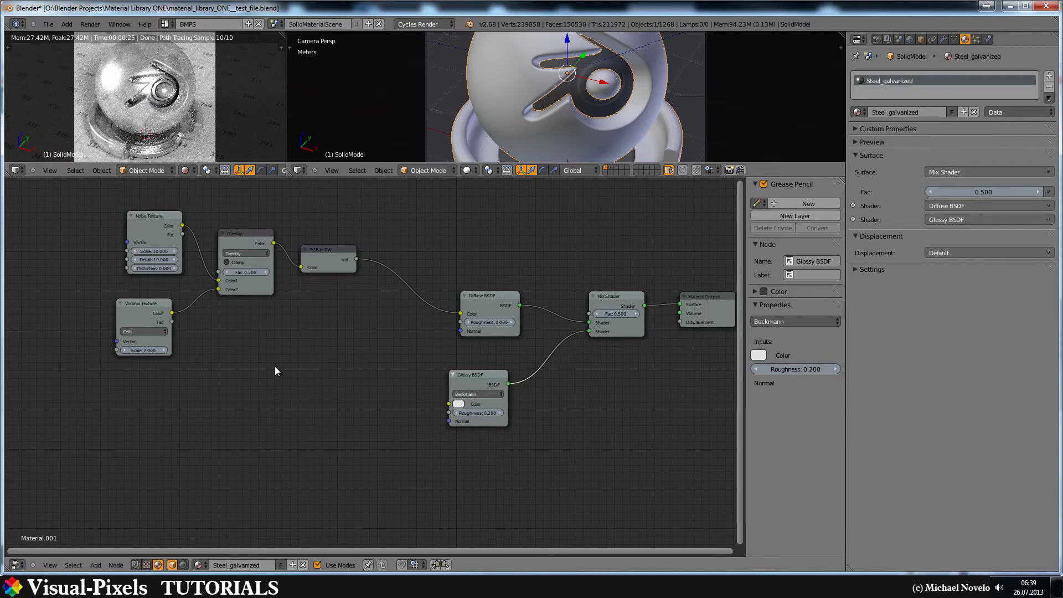
Add an RGB input node below the Overlay node, leaving room before the Glossy BSDF
key("shift+a")
mouse_move(275, 368)
key("shift+a")
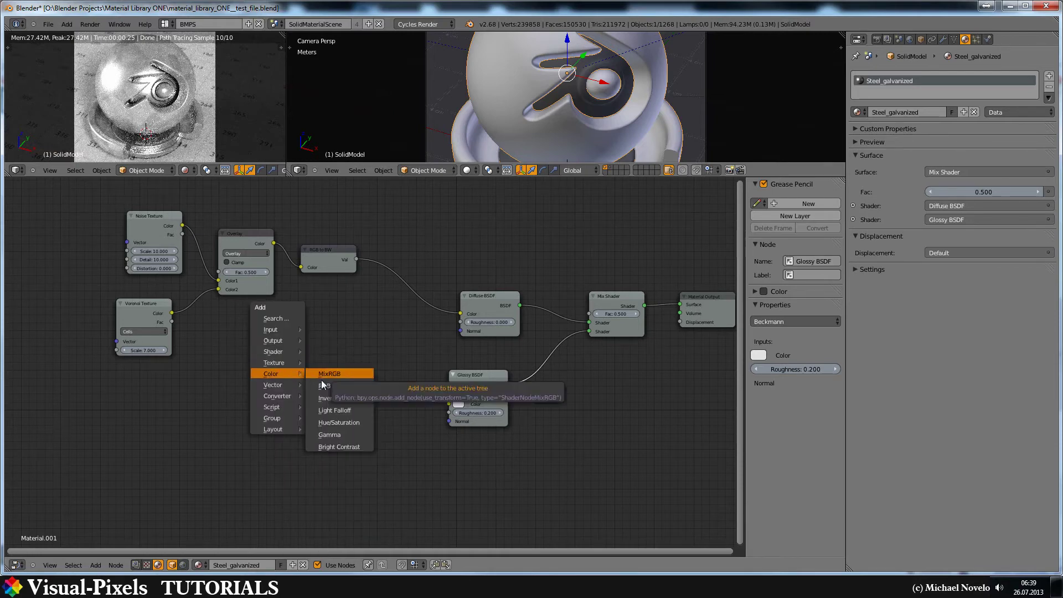
mouse_move(278, 328)
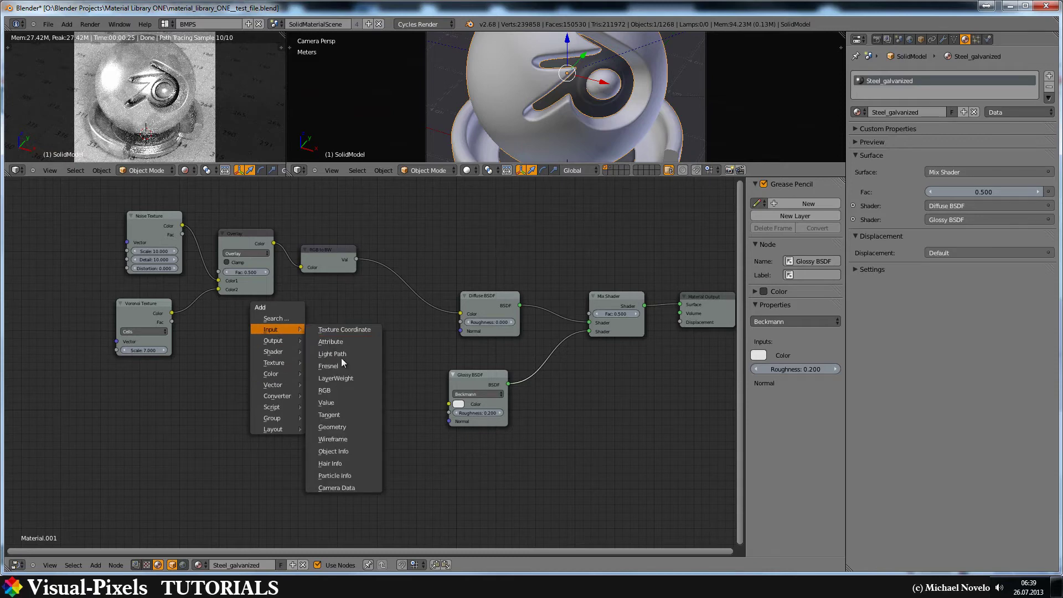
left_click(337, 389)
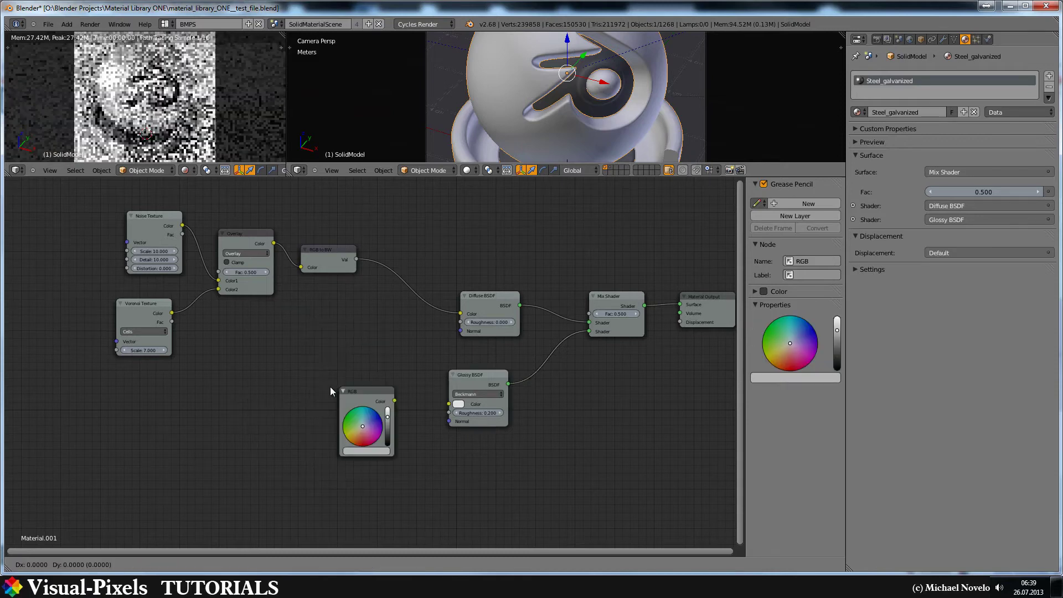
left_click(243, 360)
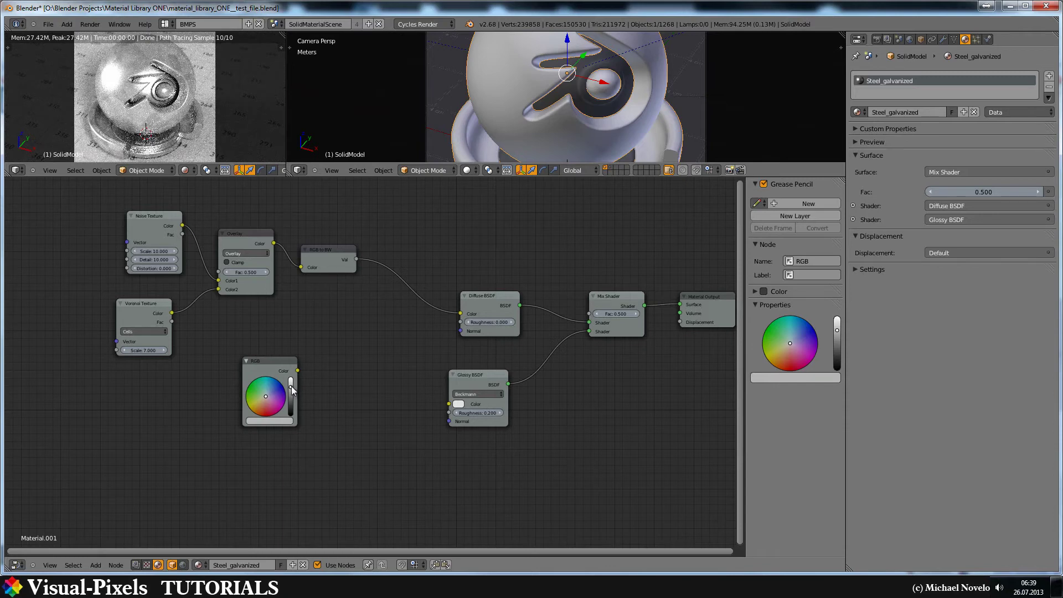
Darken the RGB node's color to a very dark gray and connect it to the Glossy BSDF's Color input
left_click_drag(291, 390, 289, 424)
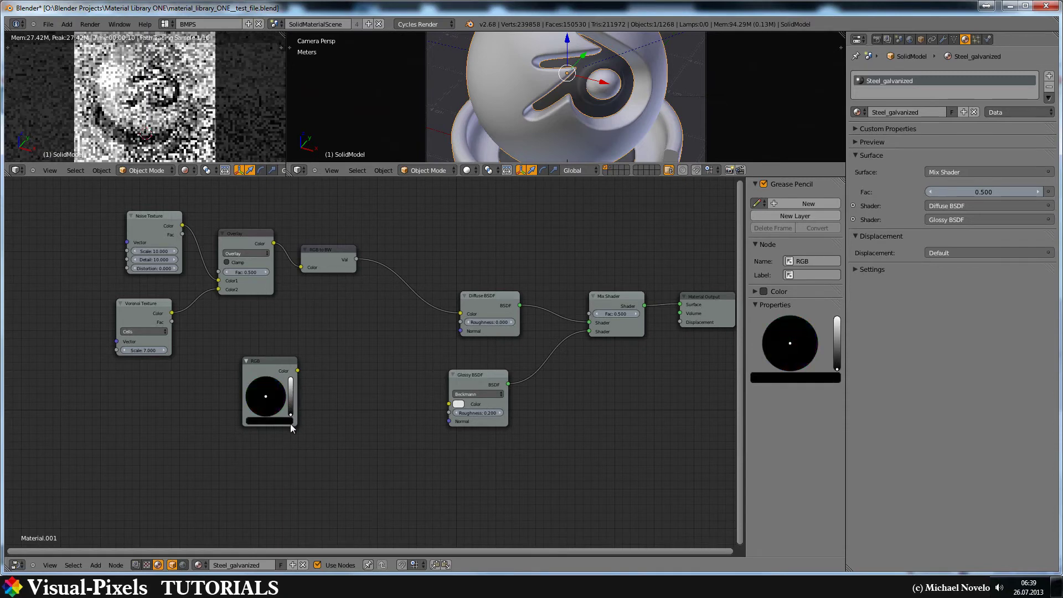
left_click(291, 409)
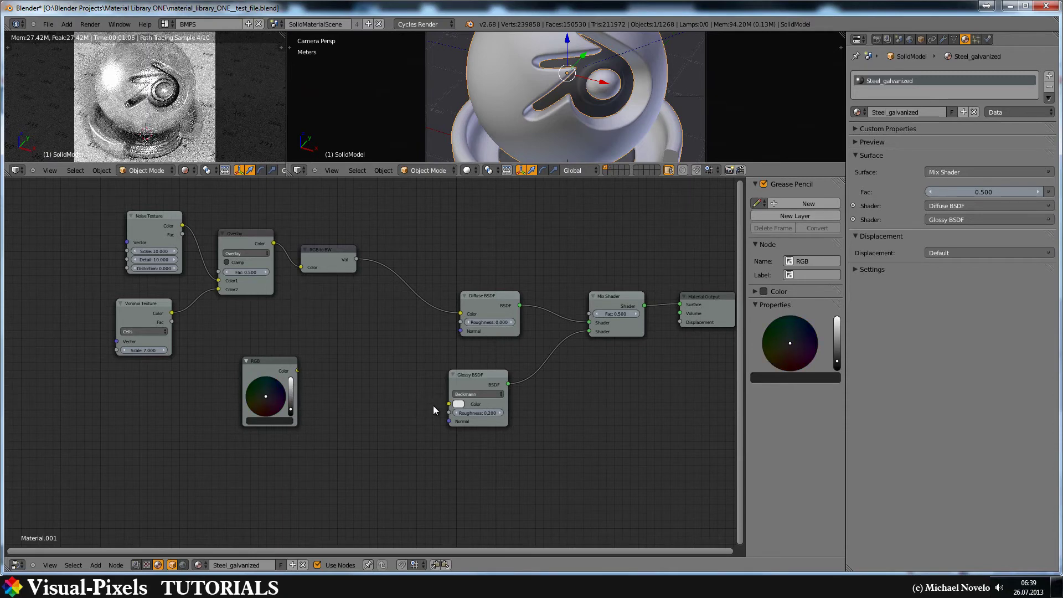
left_click_drag(298, 370, 454, 408)
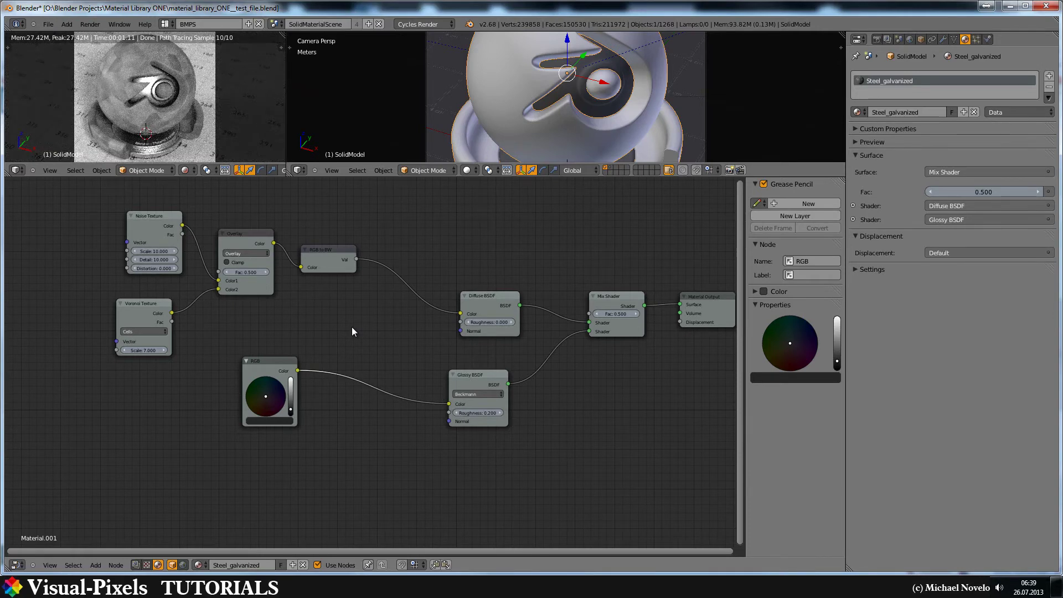
Insert a Bright/Contrast node between the RGB node and the Glossy BSDF
key("shift+a")
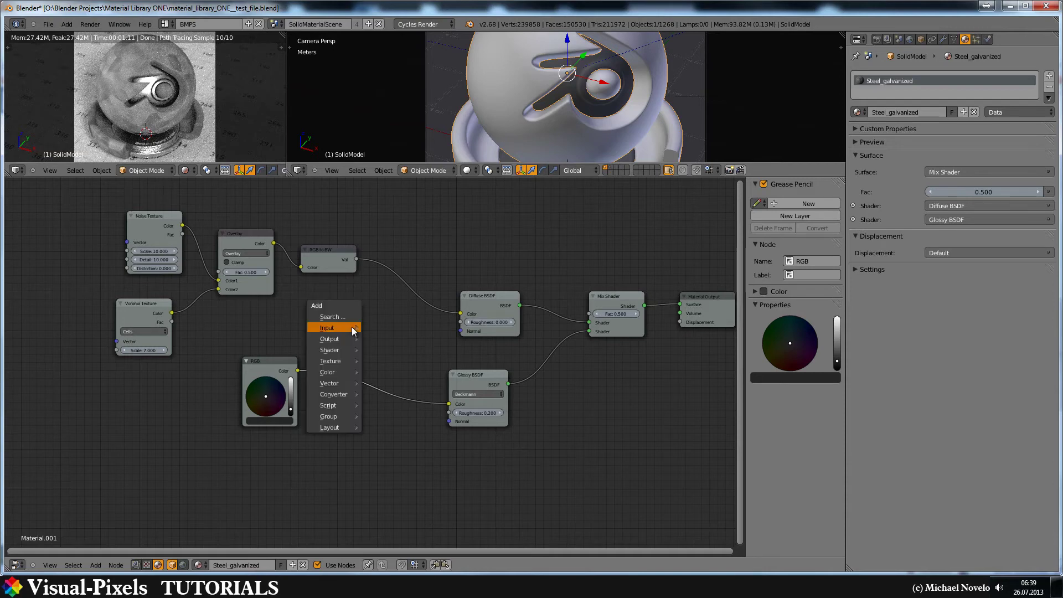
mouse_move(352, 331)
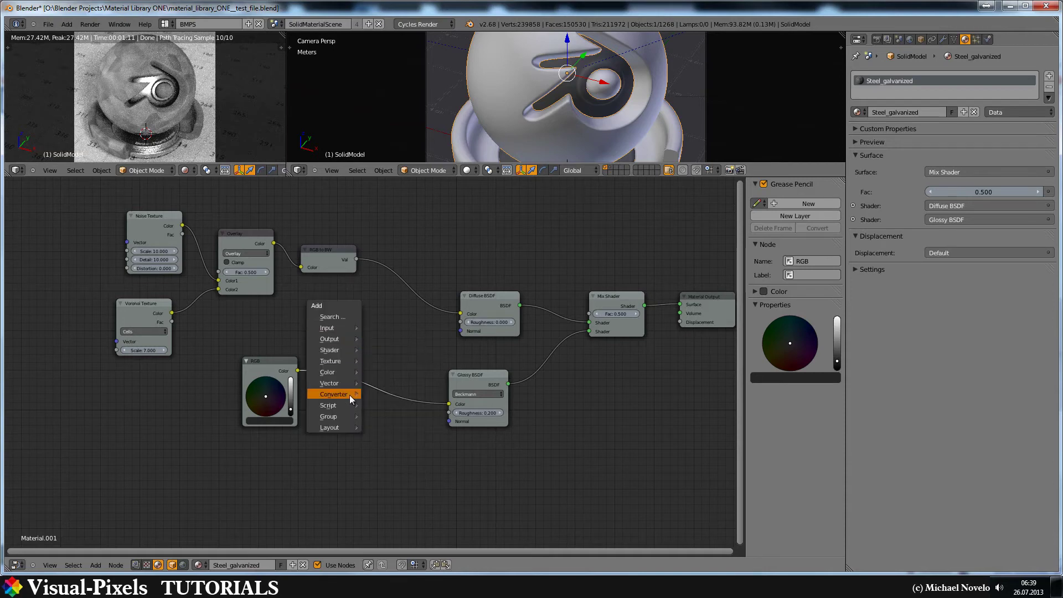
mouse_move(350, 378)
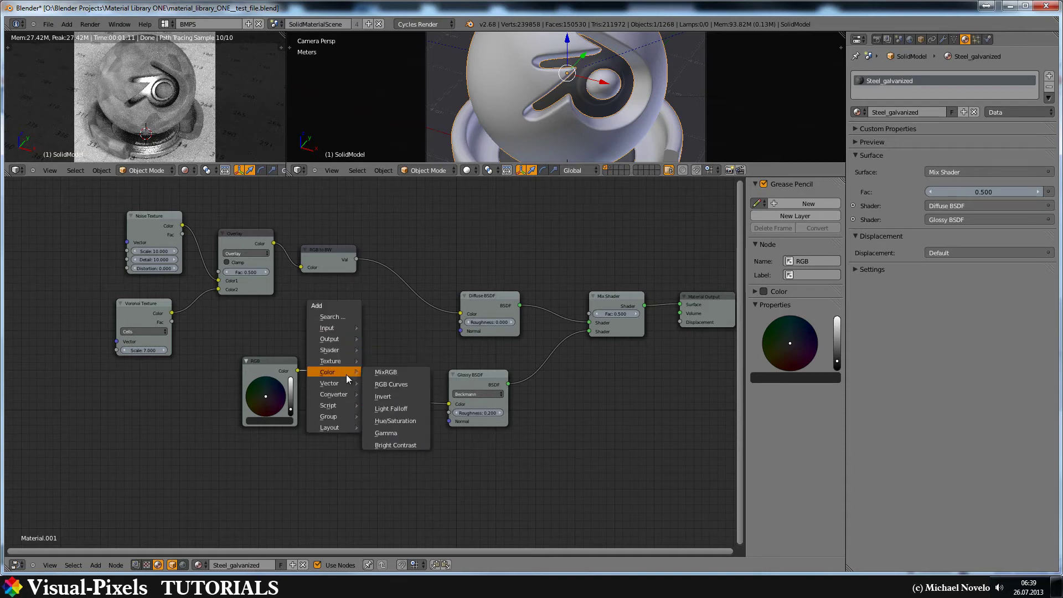
left_click(411, 446)
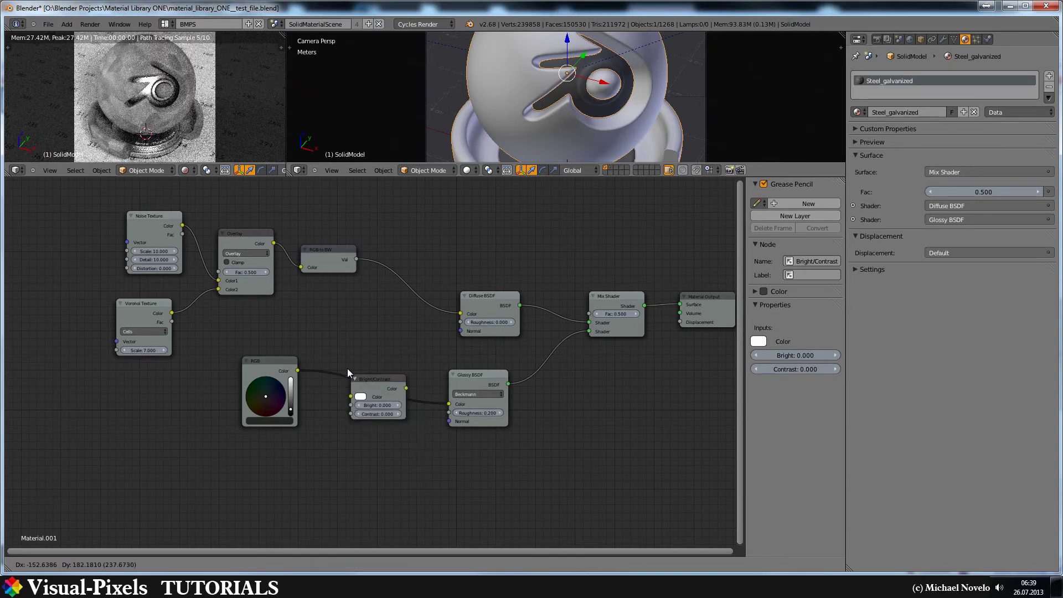
left_click(350, 388)
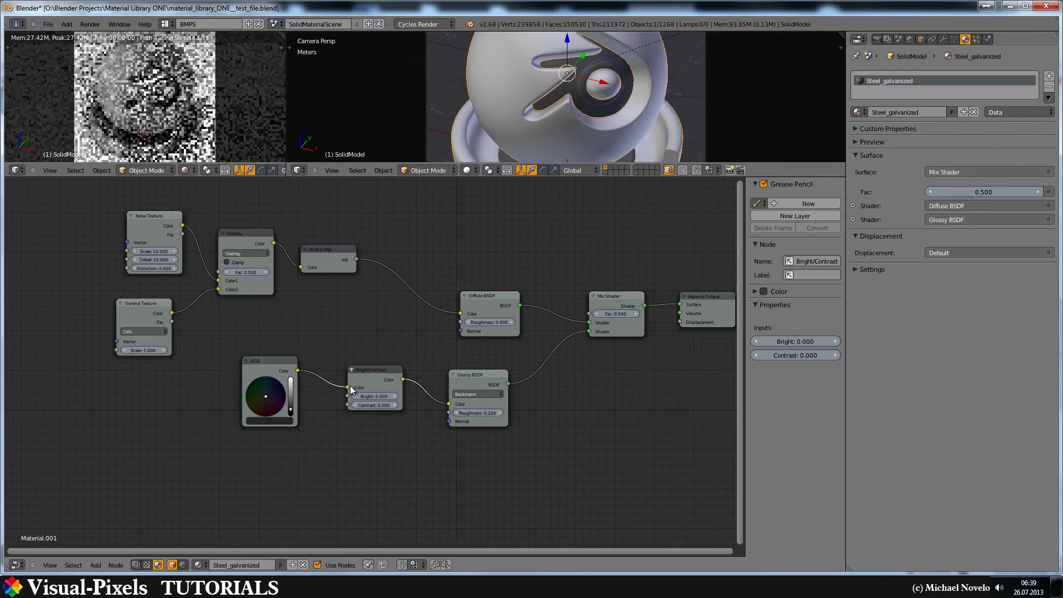
Set the contrast of the Bright/Contrast node feeding the Glossy BSDF to -0.5
left_click(377, 405)
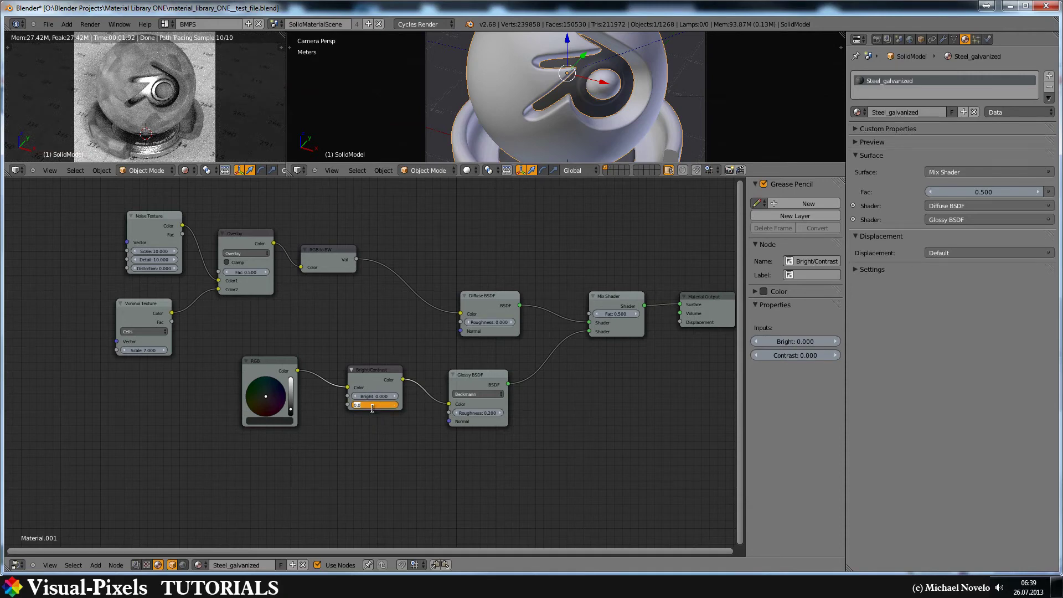
key("BackSpace")
type("-0.5")
key("Return")
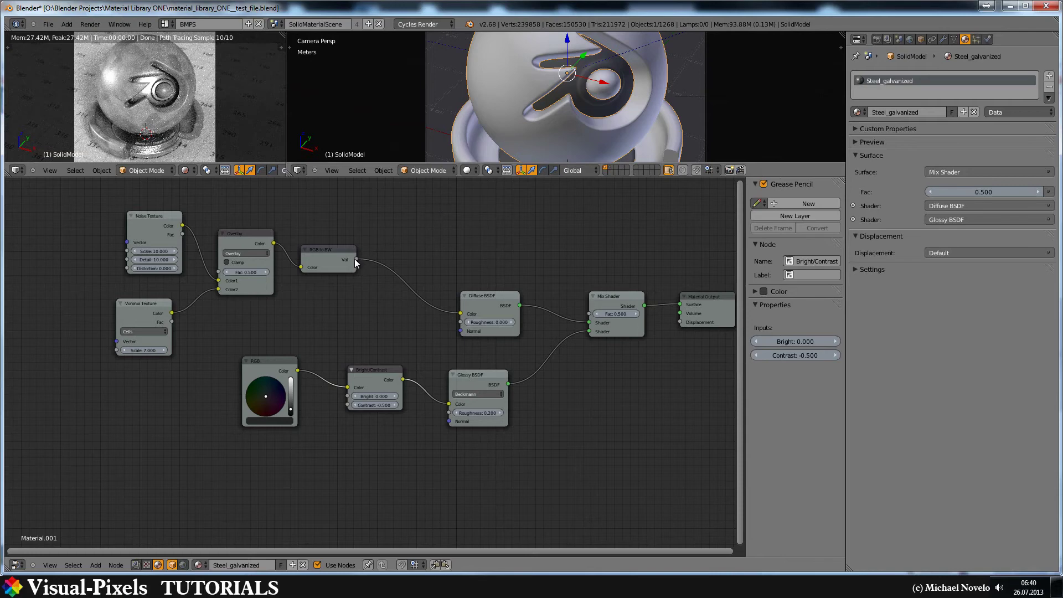
Connect the RGB to BW output to the Diffuse BSDF's Normal input and insert a Bright/Contrast node into the link to its Color input
left_click_drag(355, 258, 460, 330)
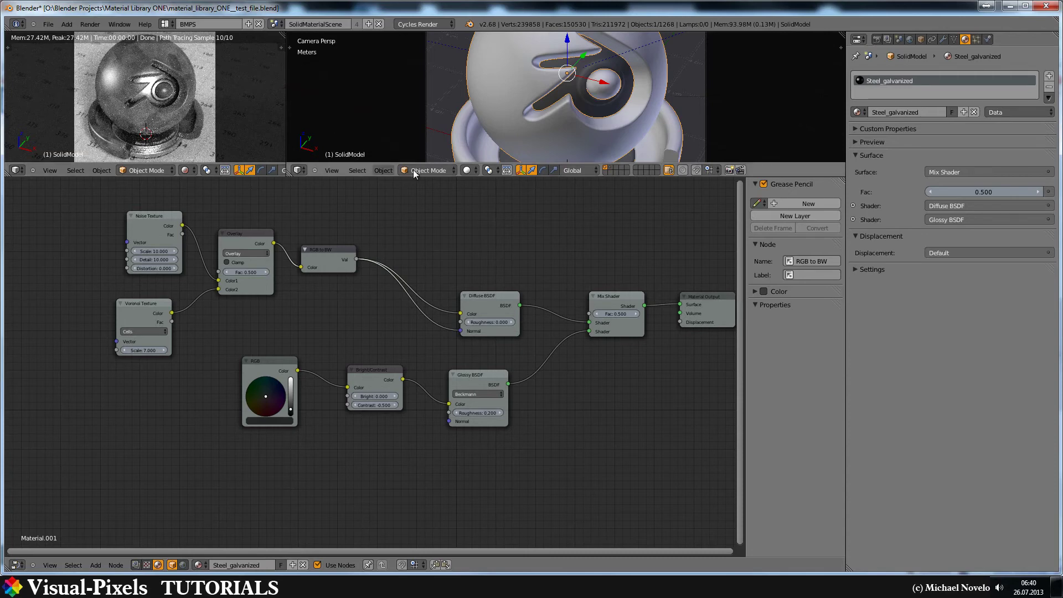
key("shift+a")
mouse_move(415, 223)
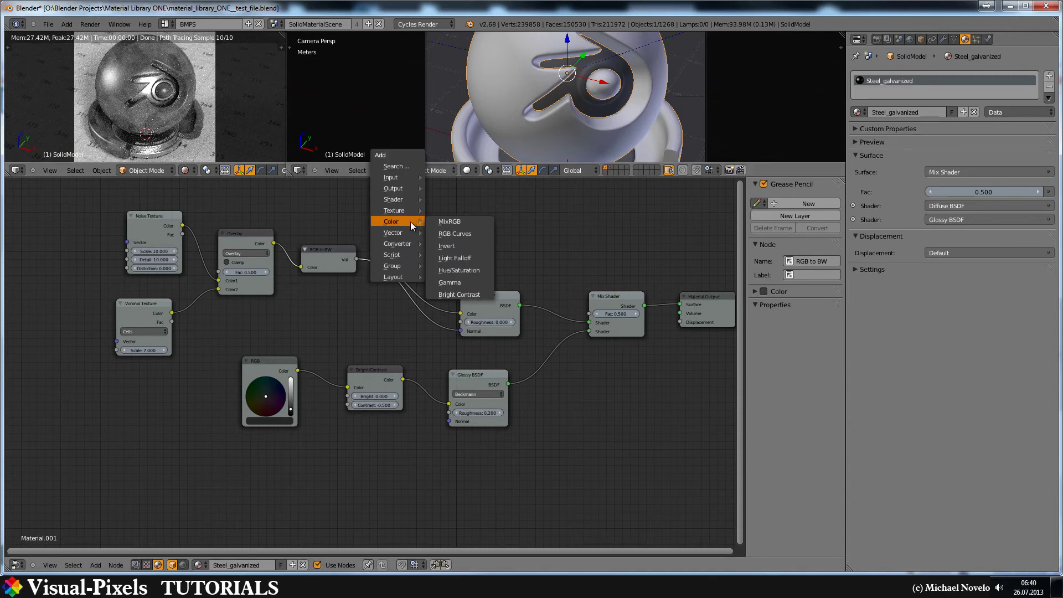
left_click(459, 294)
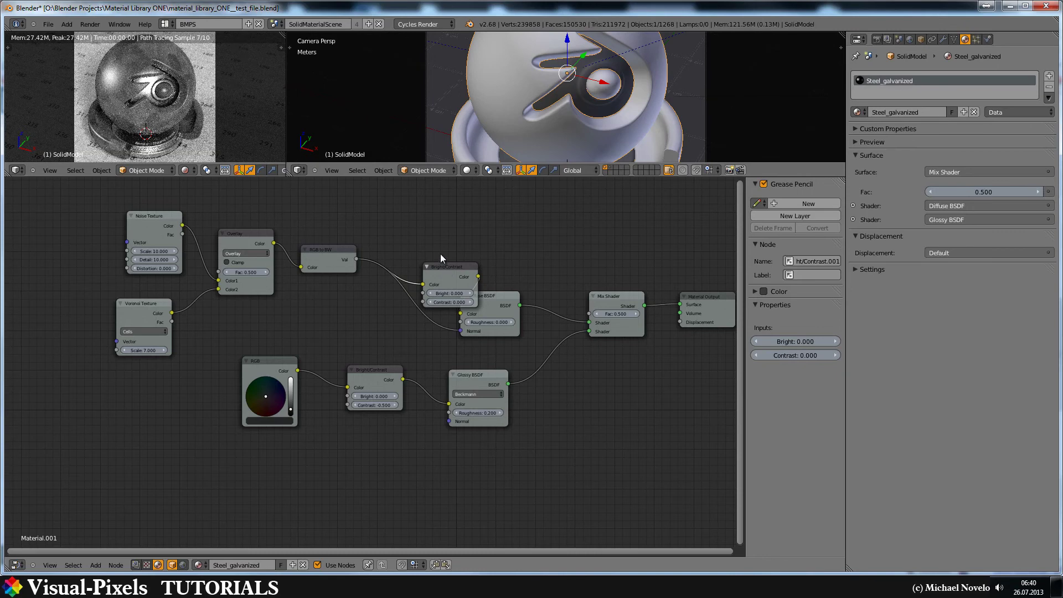
left_click(405, 205)
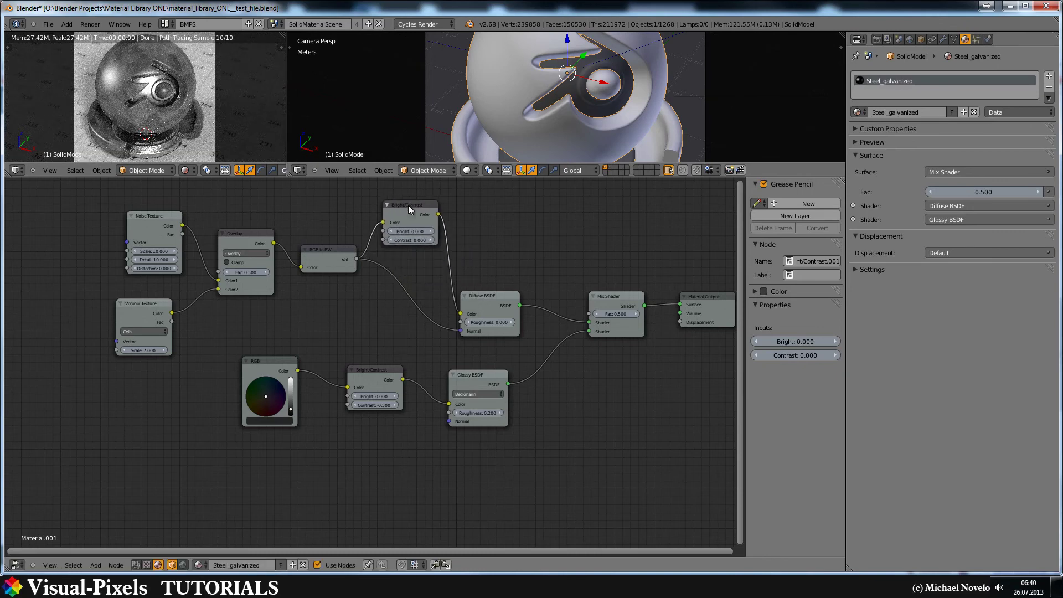
Set the Bright/Contrast node feeding the Diffuse BSDF to a brightness of 1.3 and a contrast of -1
left_click(408, 231)
type("1.3")
key("Return")
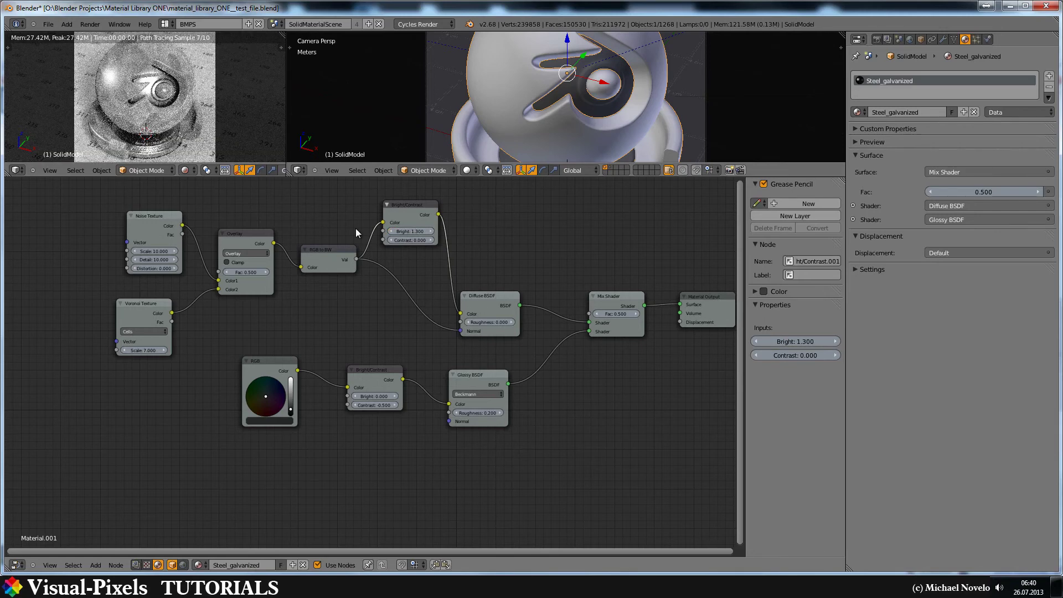
scroll(399, 241, "down", 1, "ctrl")
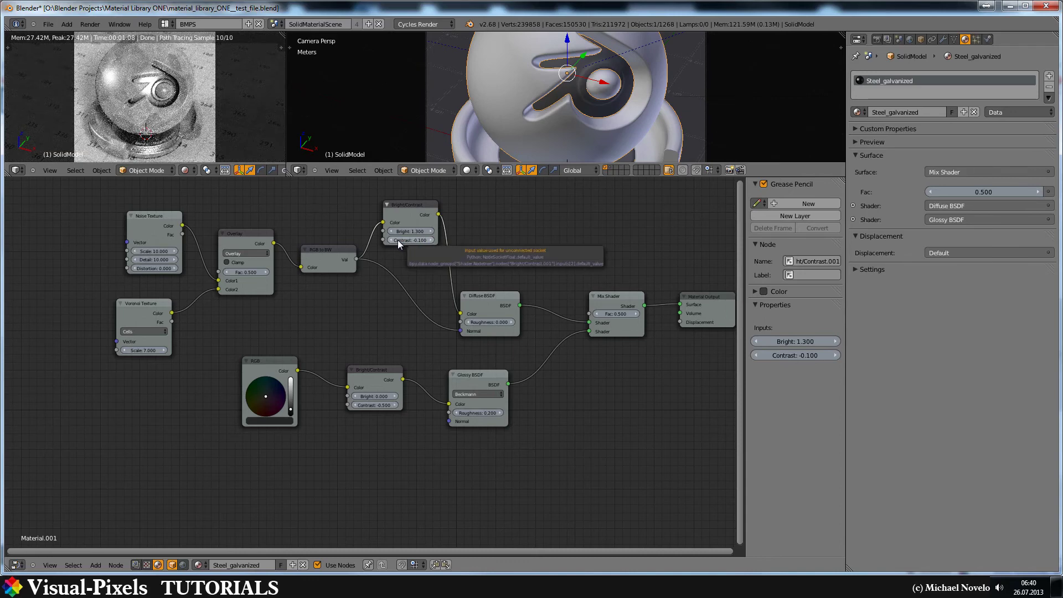
left_click(416, 240)
key("BackSpace")
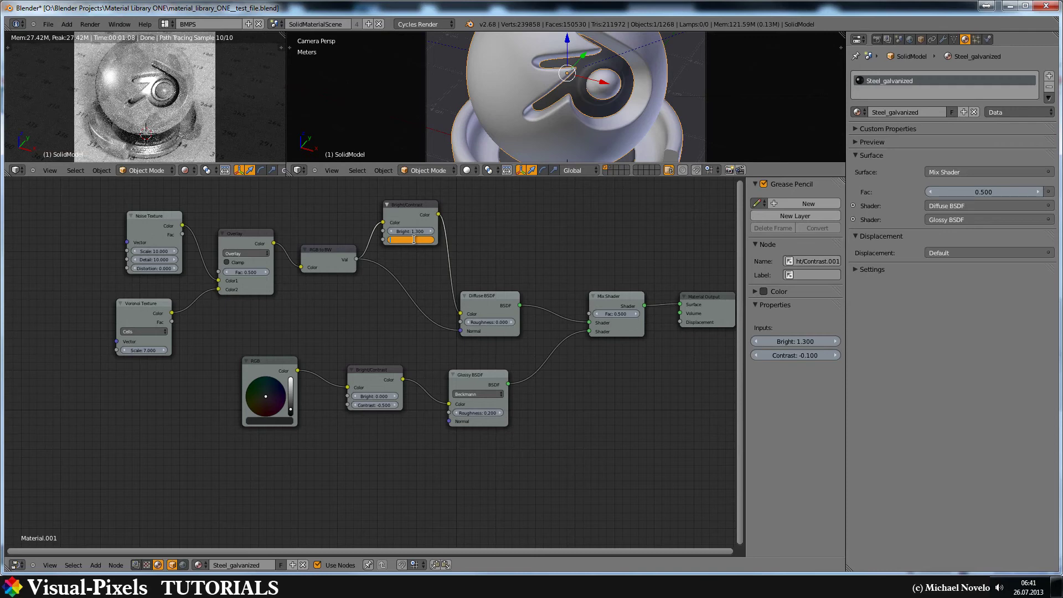
type("-1")
key("Return")
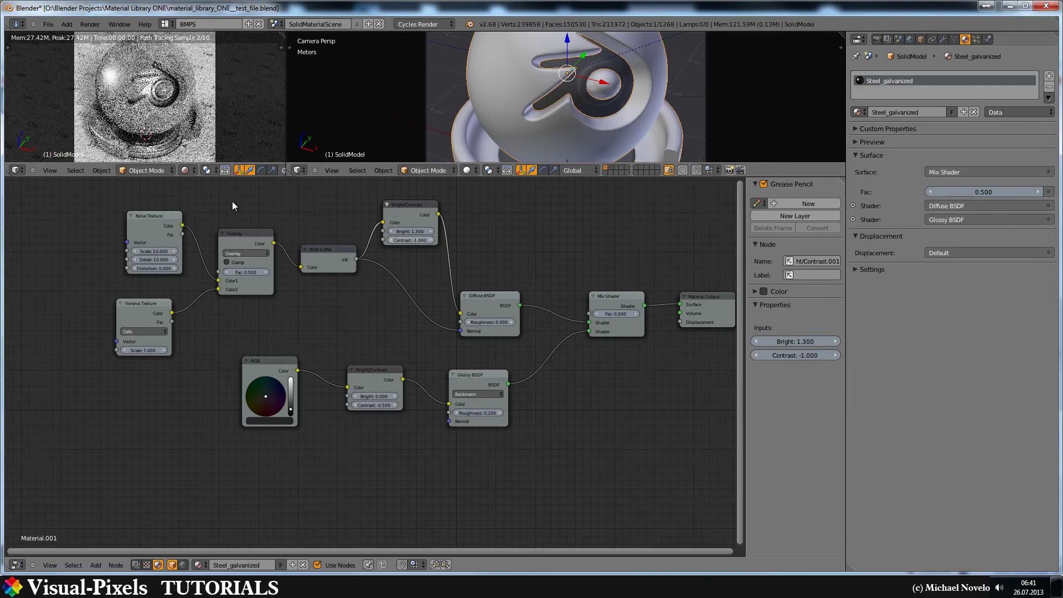